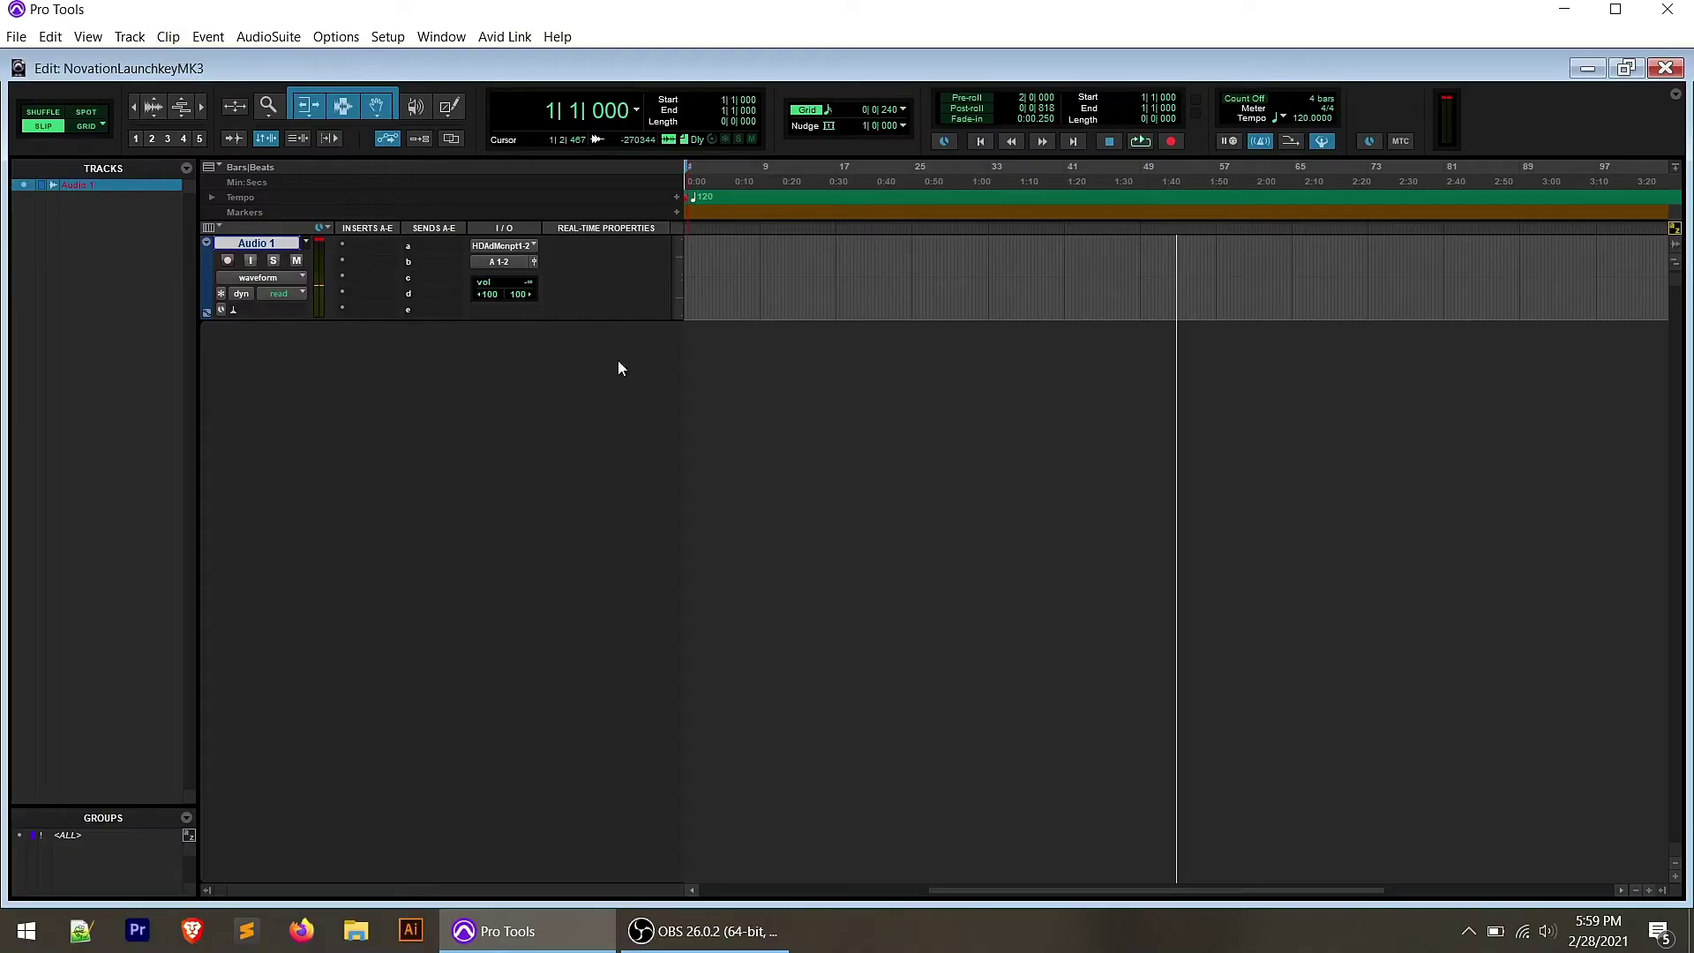
- Create a stereo instrument track named Piano with a Samples timebase
click(130, 36)
click(141, 57)
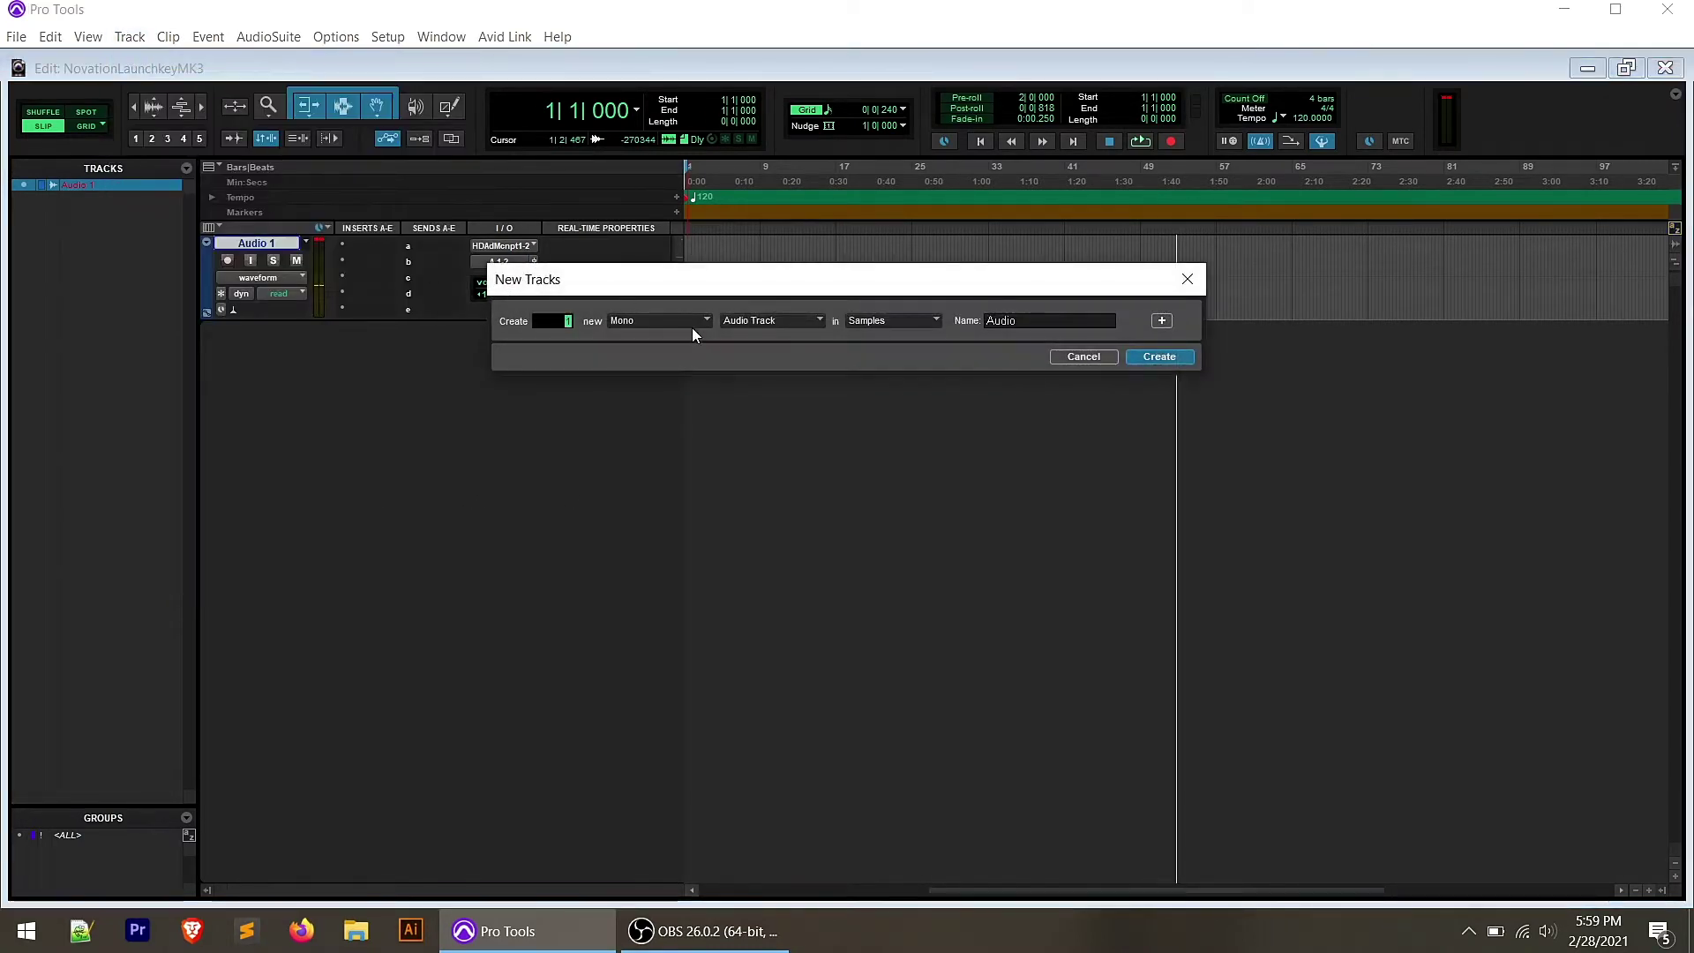
click(694, 334)
click(707, 352)
click(777, 319)
click(844, 478)
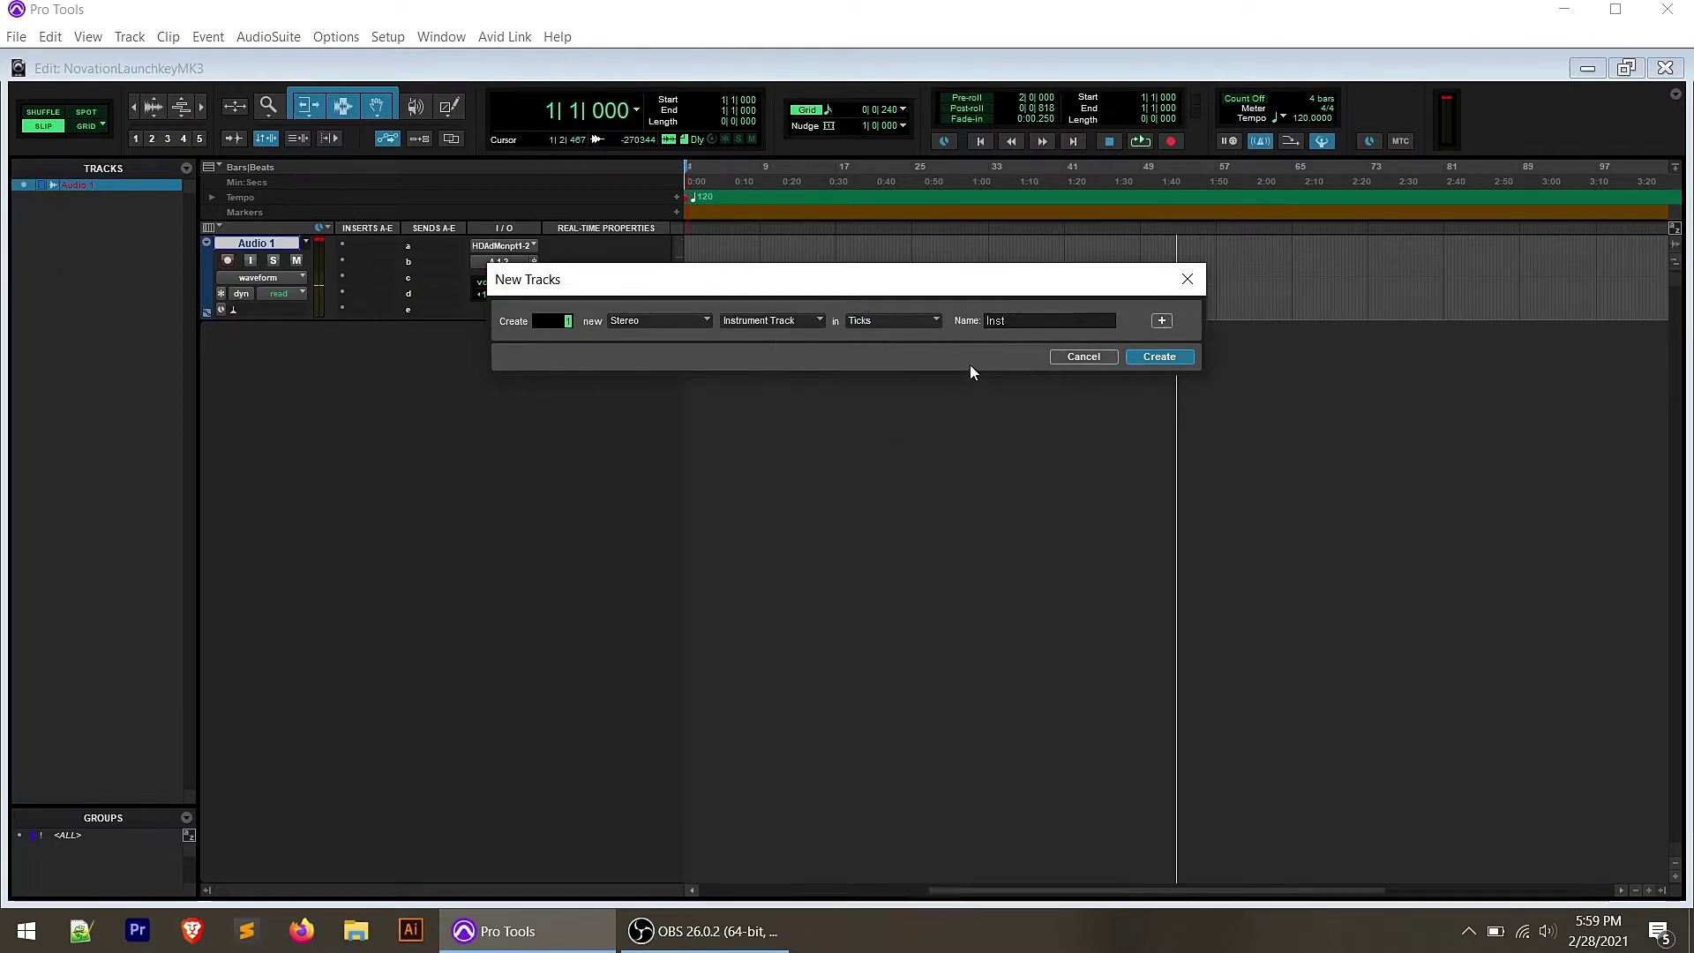
click(900, 317)
click(942, 336)
key(Tab)
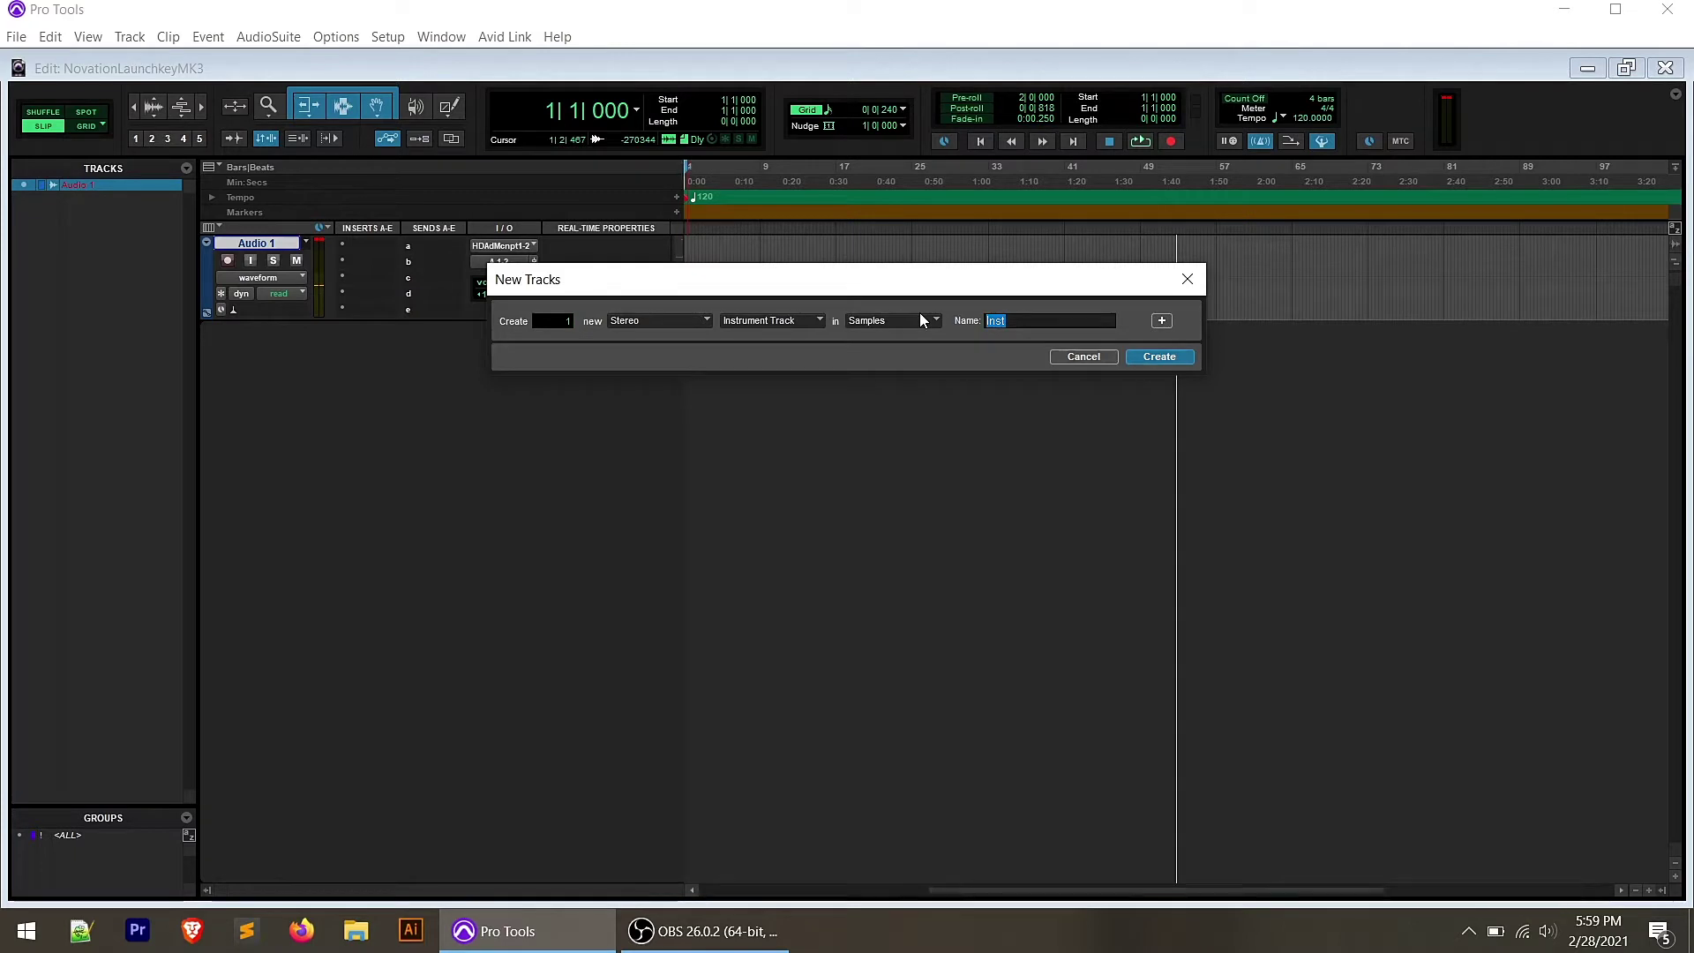
text(Piao)
key(Return)
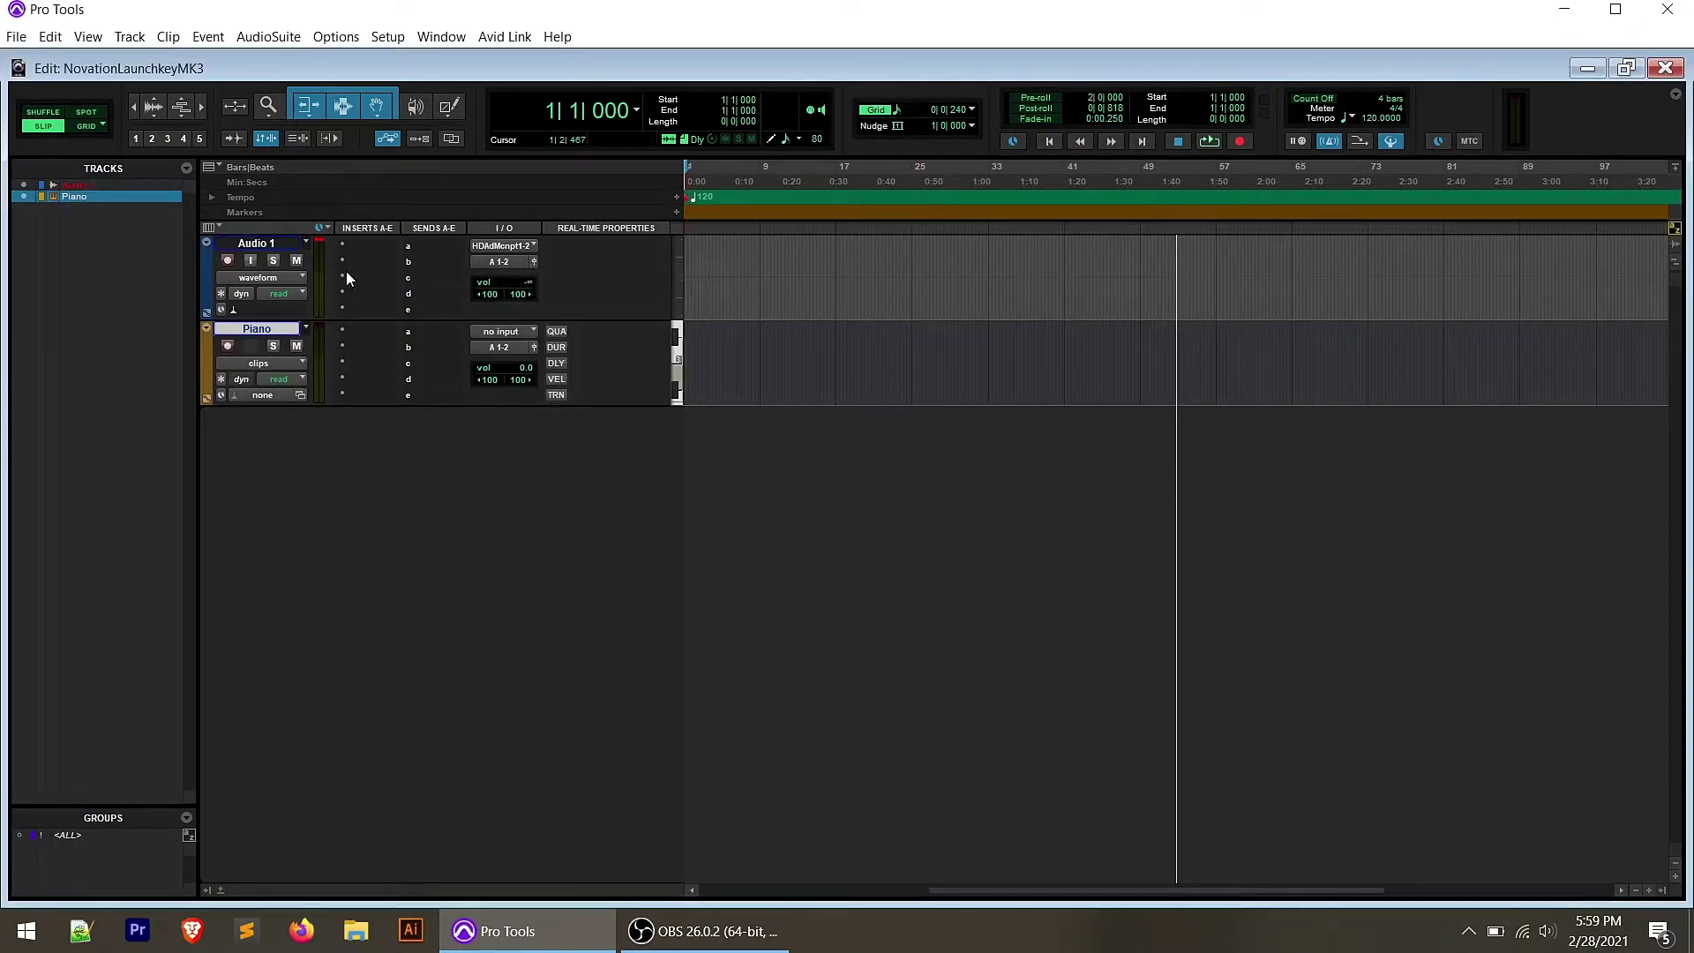
- Insert the stereo Addictive Keys instrument on the Piano track and show its Explore page
click(372, 333)
mouse_move(512, 395)
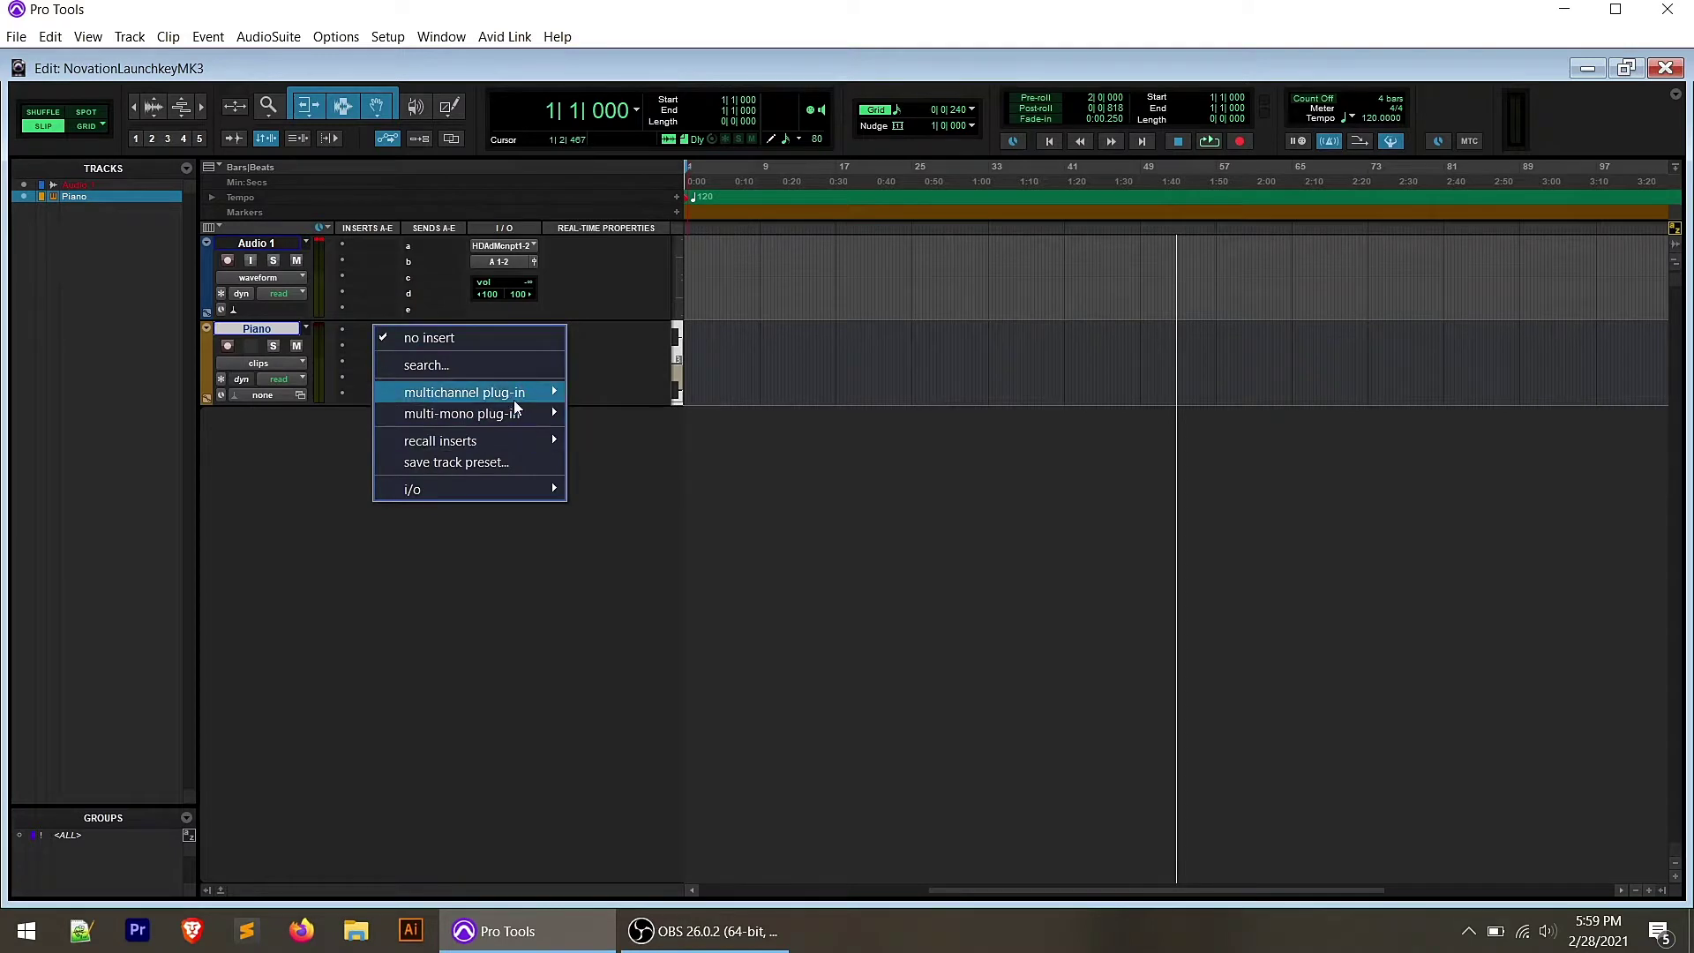
mouse_move(661, 604)
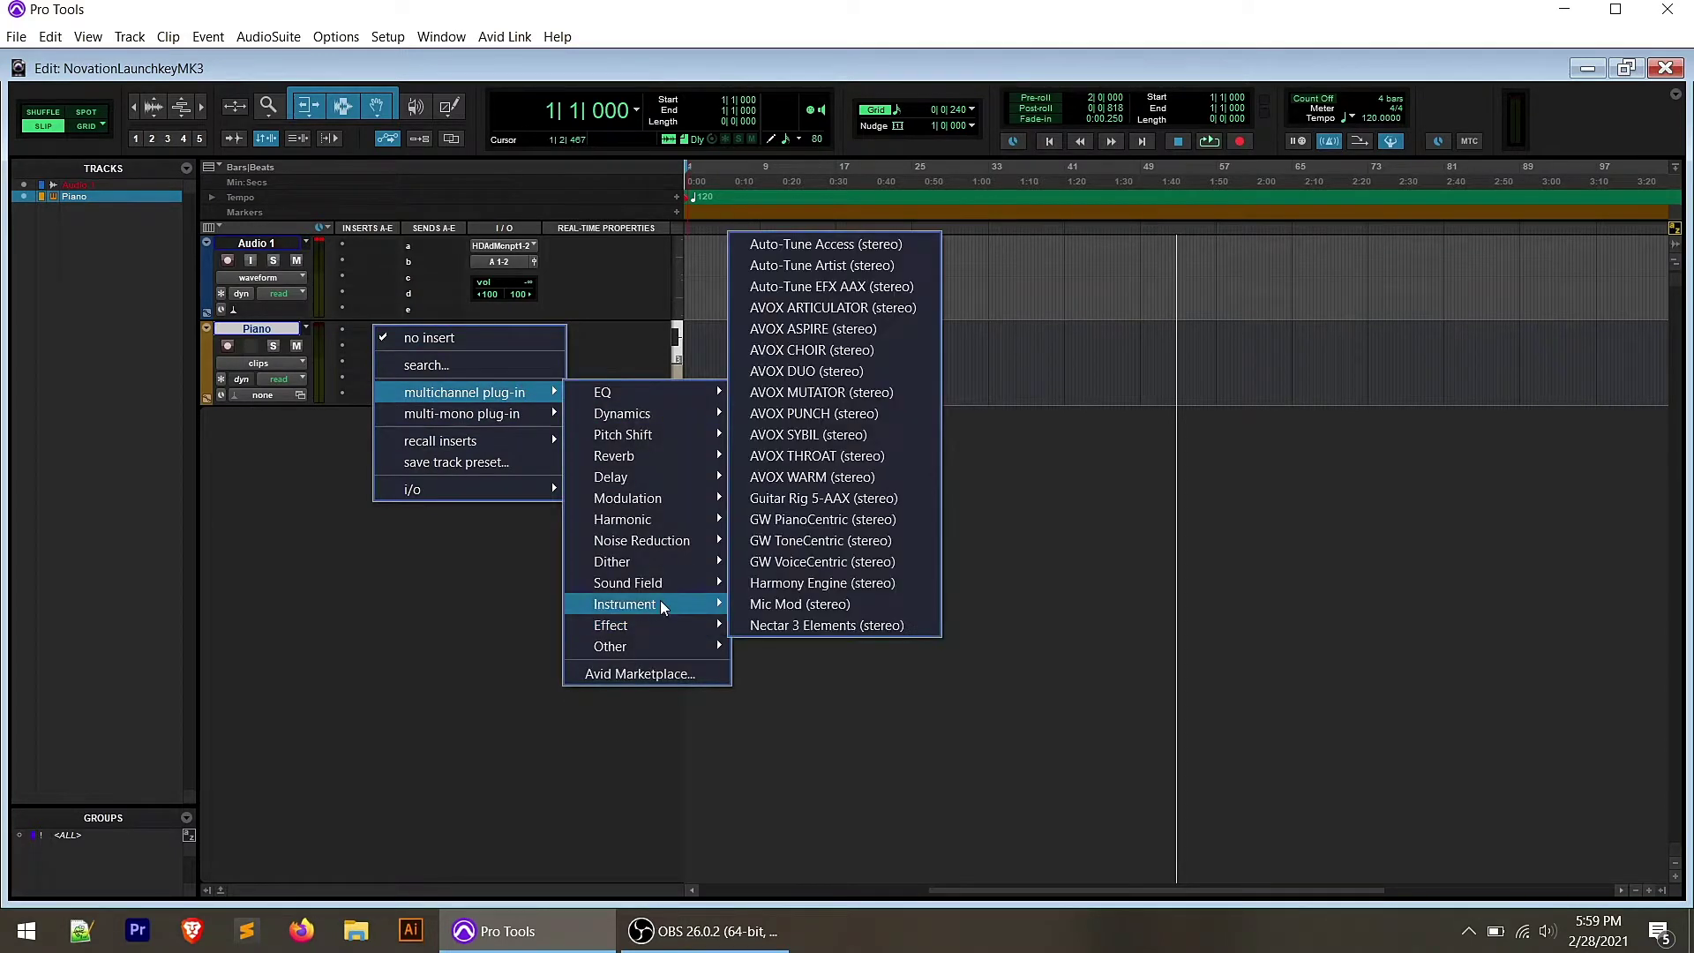
click(815, 266)
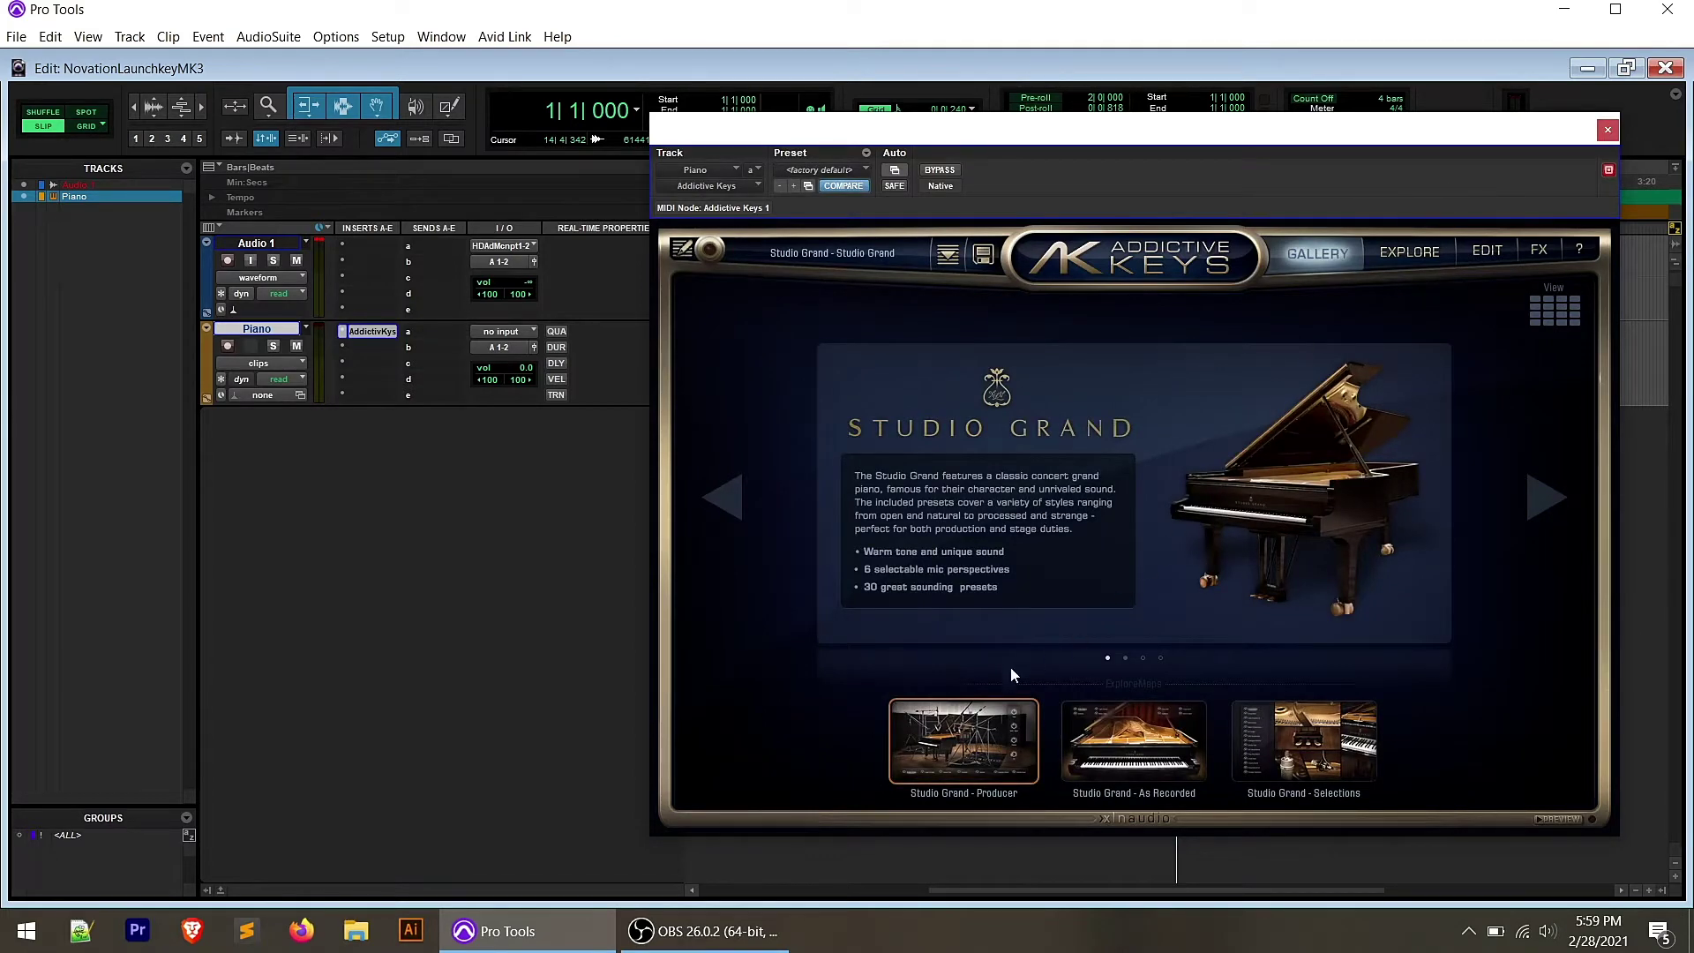
click(1409, 253)
- Close the Addictive Keys window and start the transport to record MIDI on Piano
click(1607, 131)
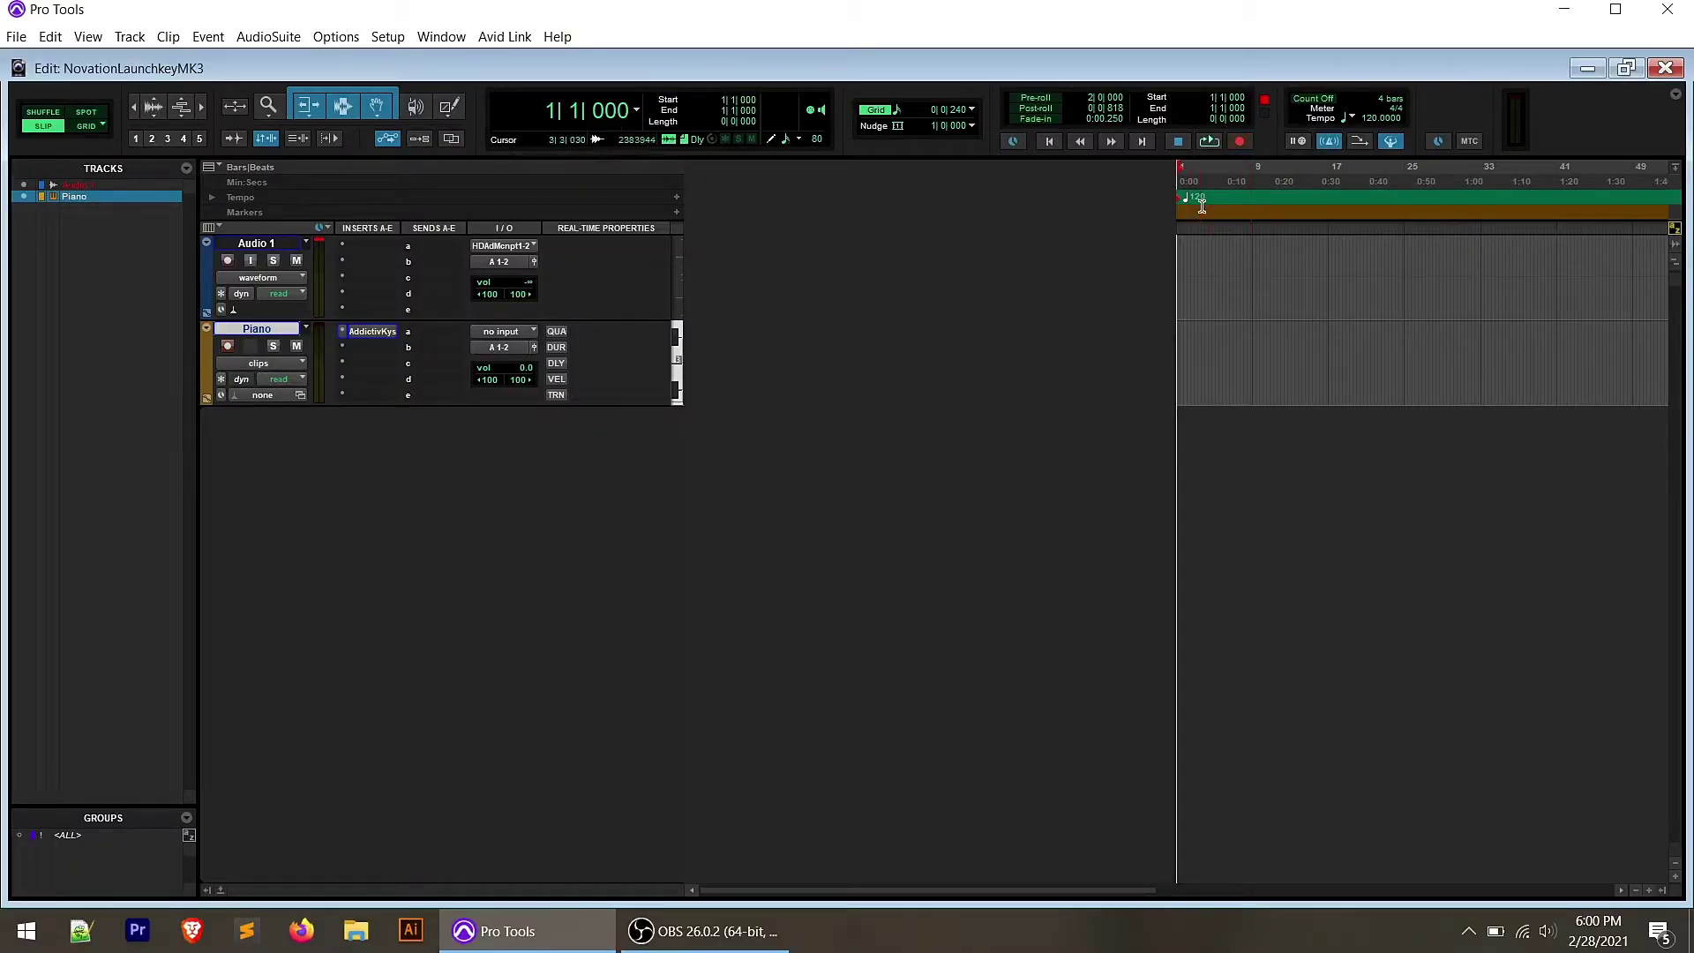
click(1207, 140)
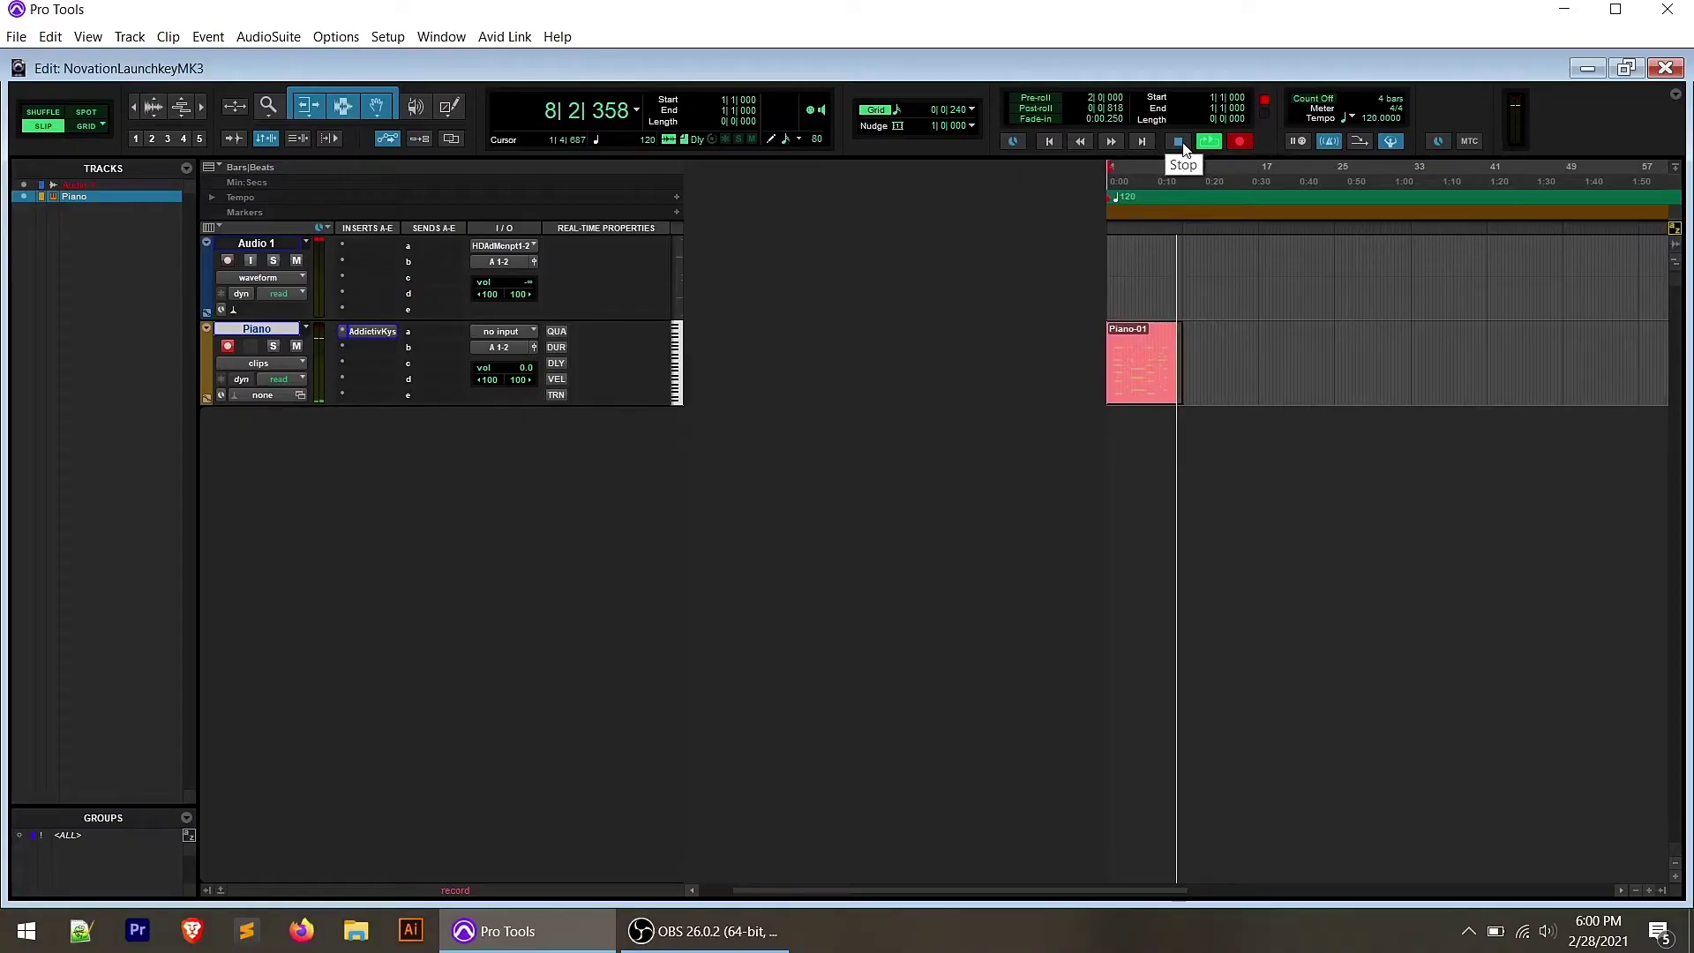
- Stop recording to keep the Piano-01 clip, play it back, then stop playback
click(1180, 142)
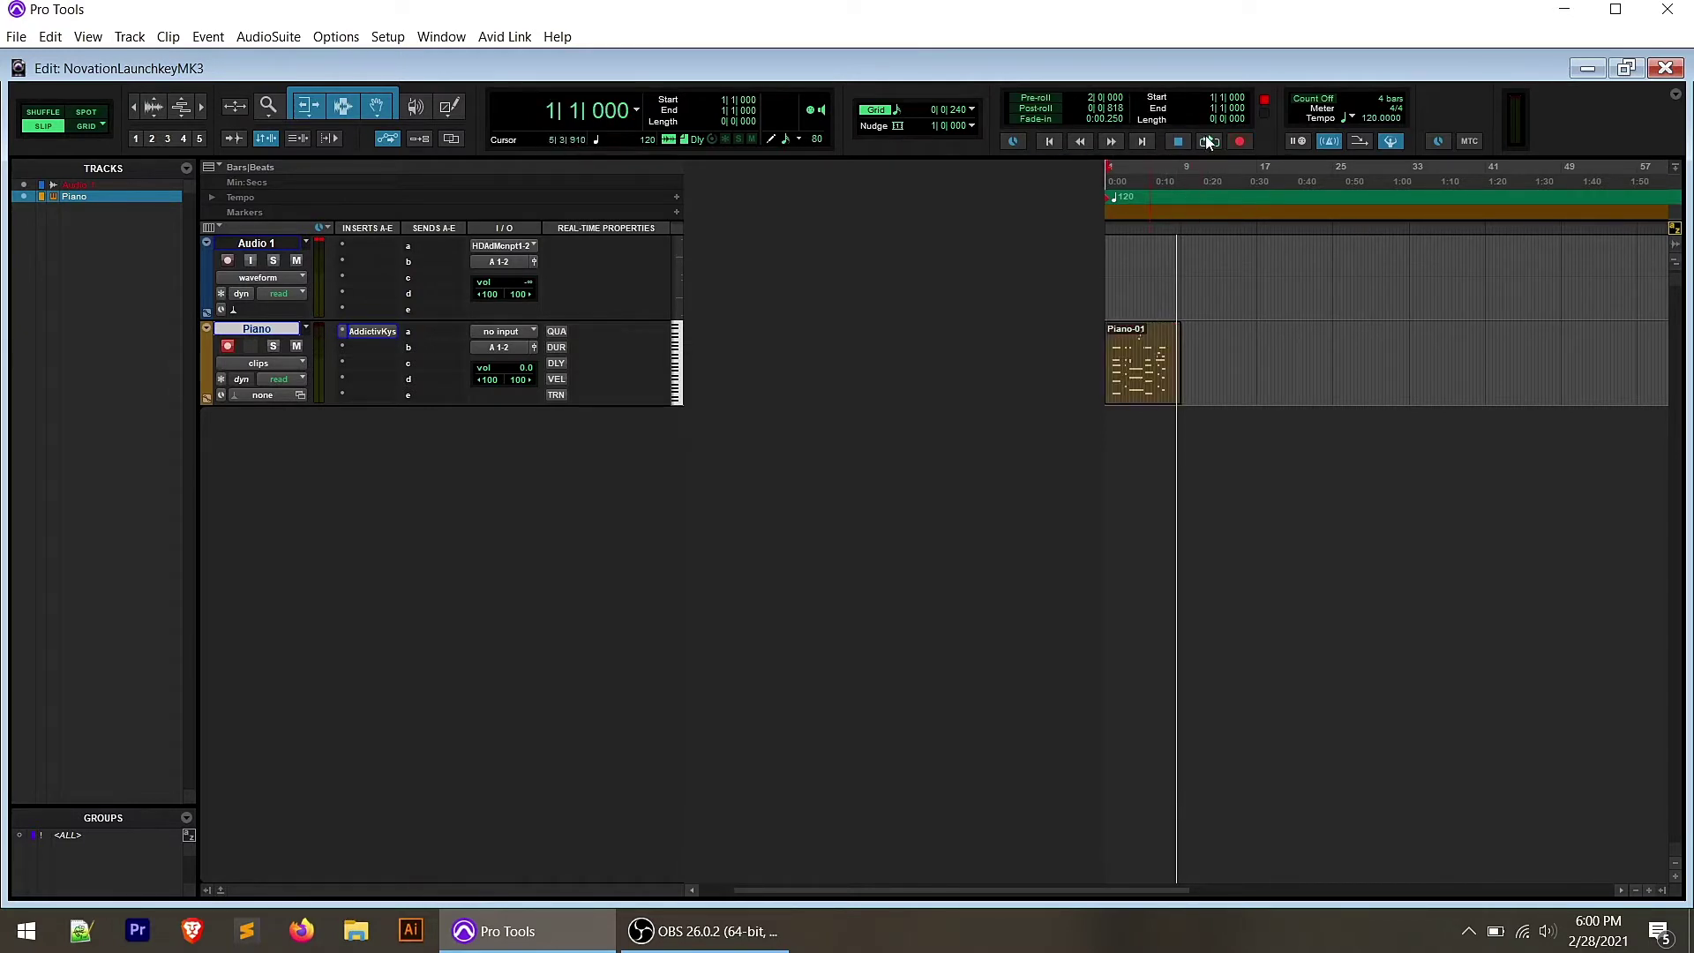
click(1209, 141)
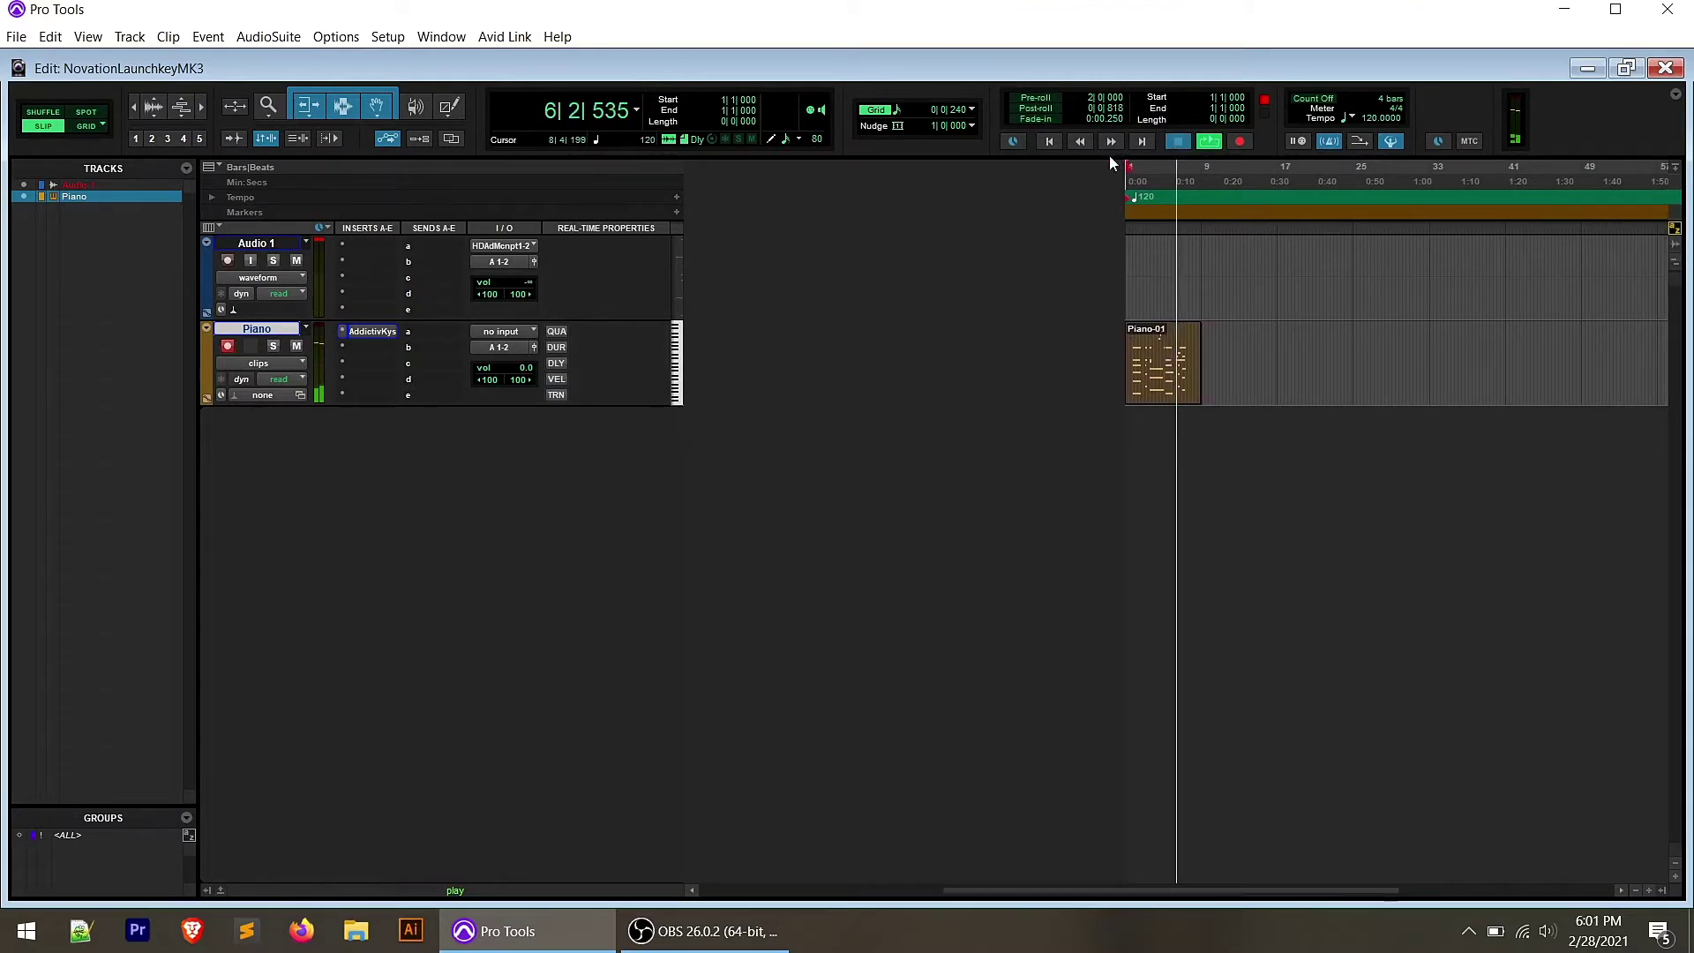
key(space)
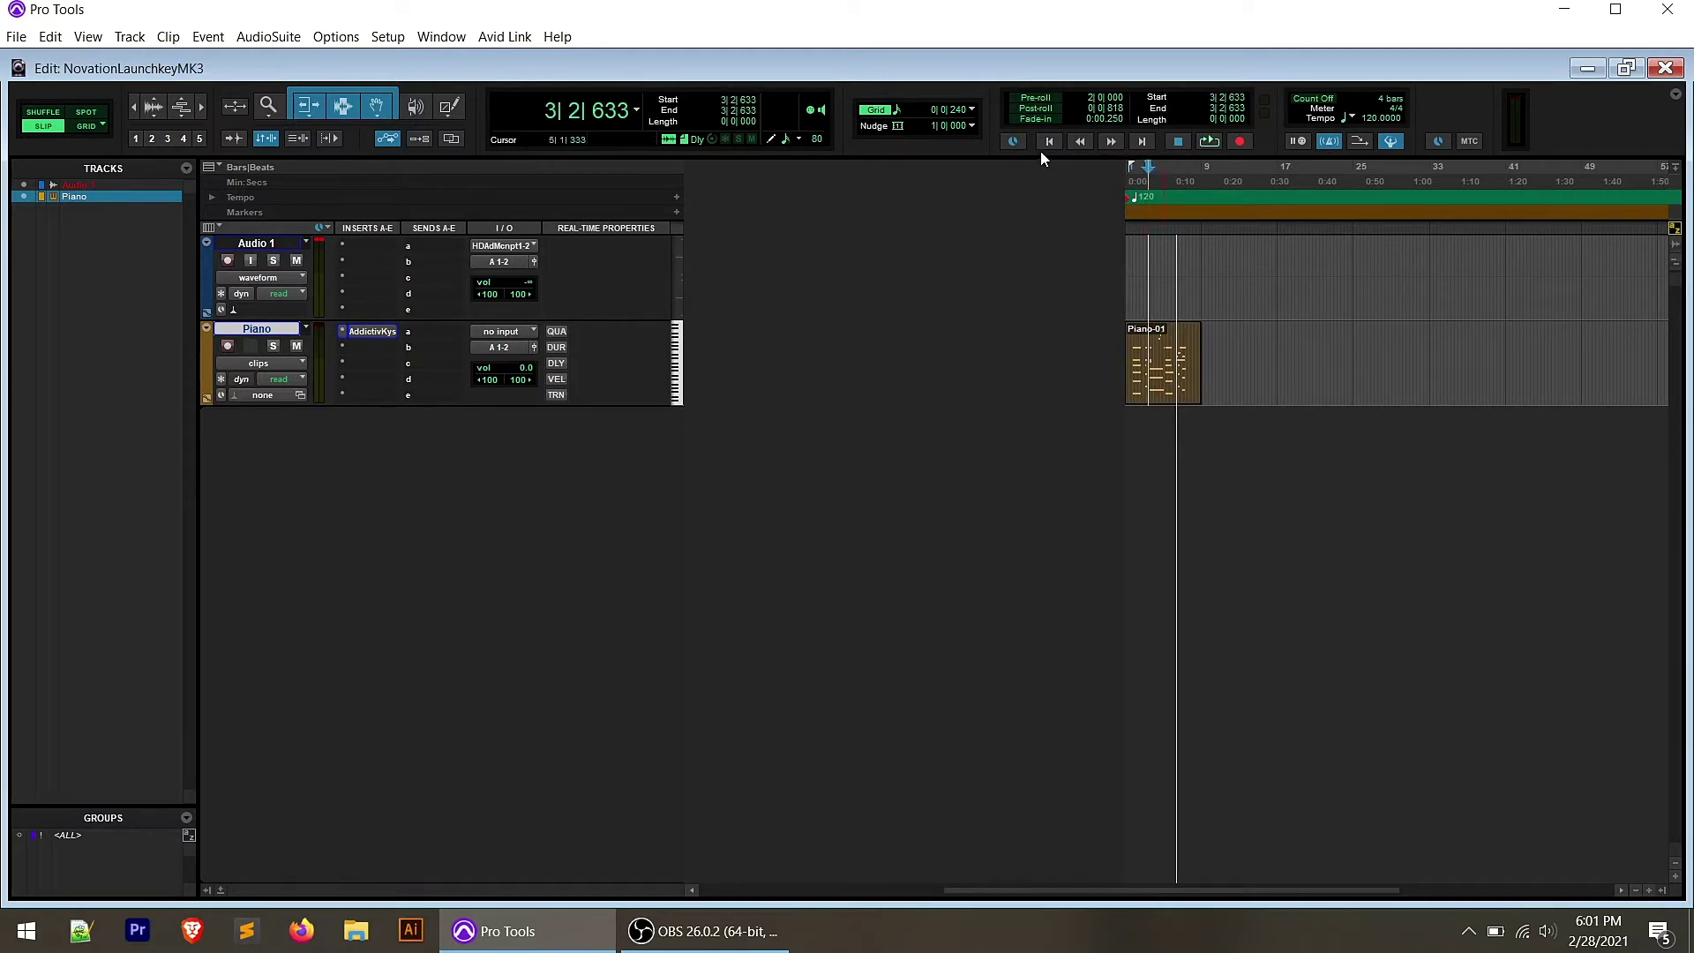
key(Return)
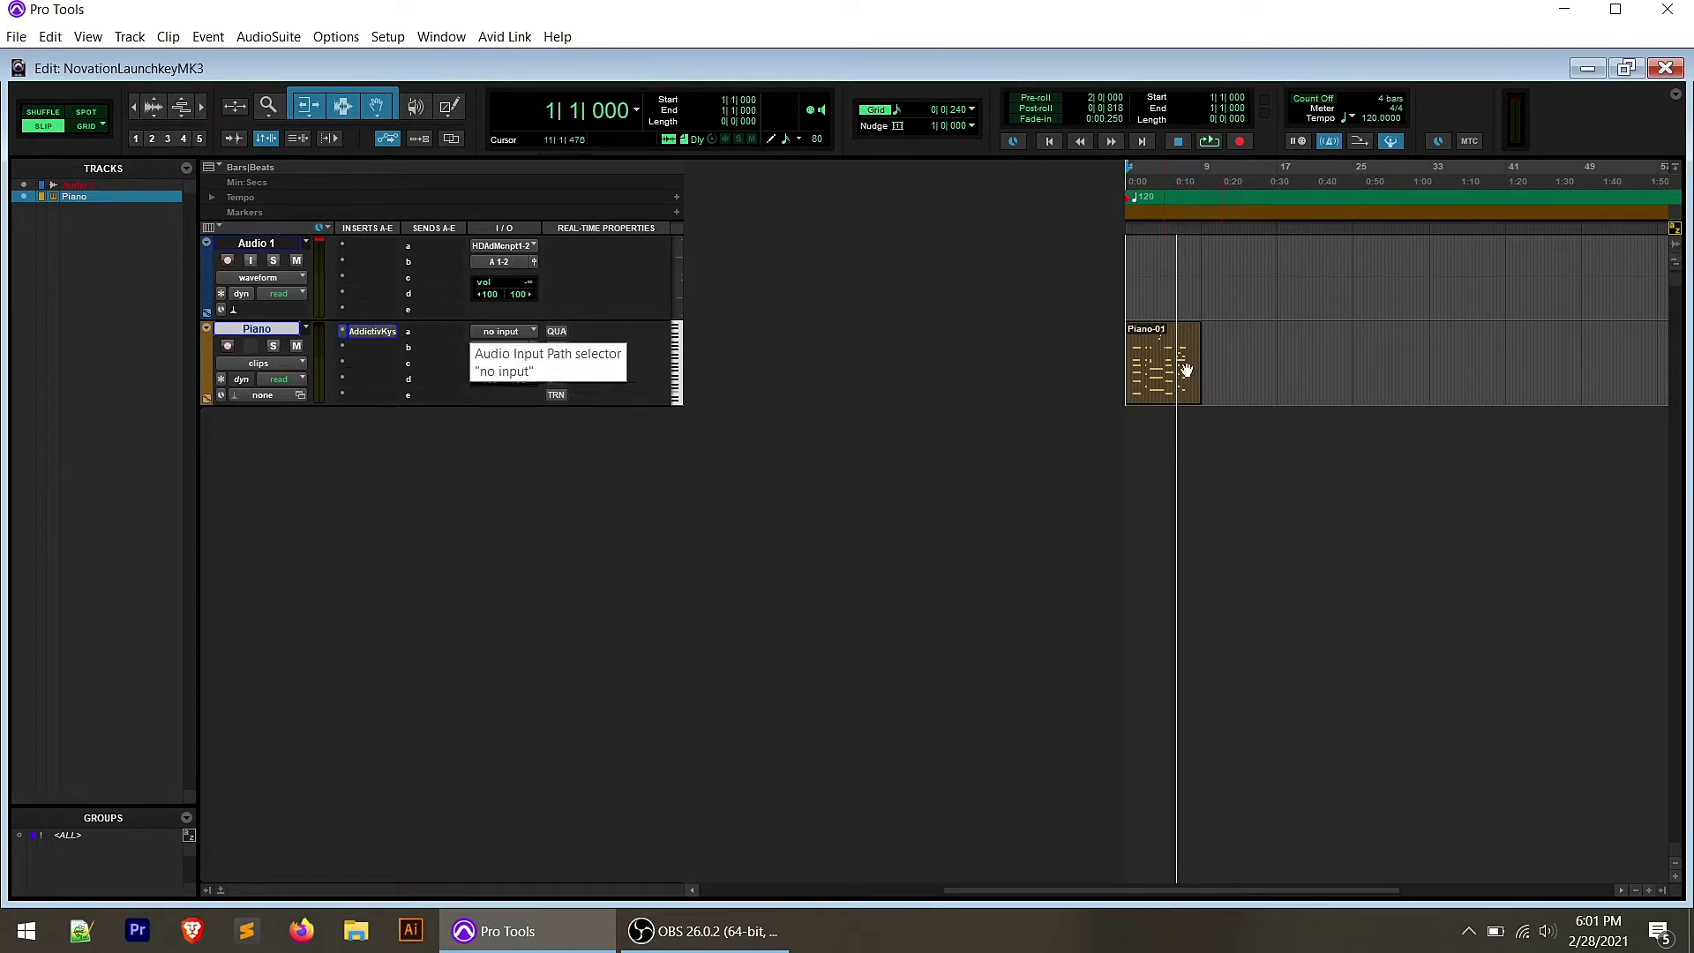
double_click(1153, 403)
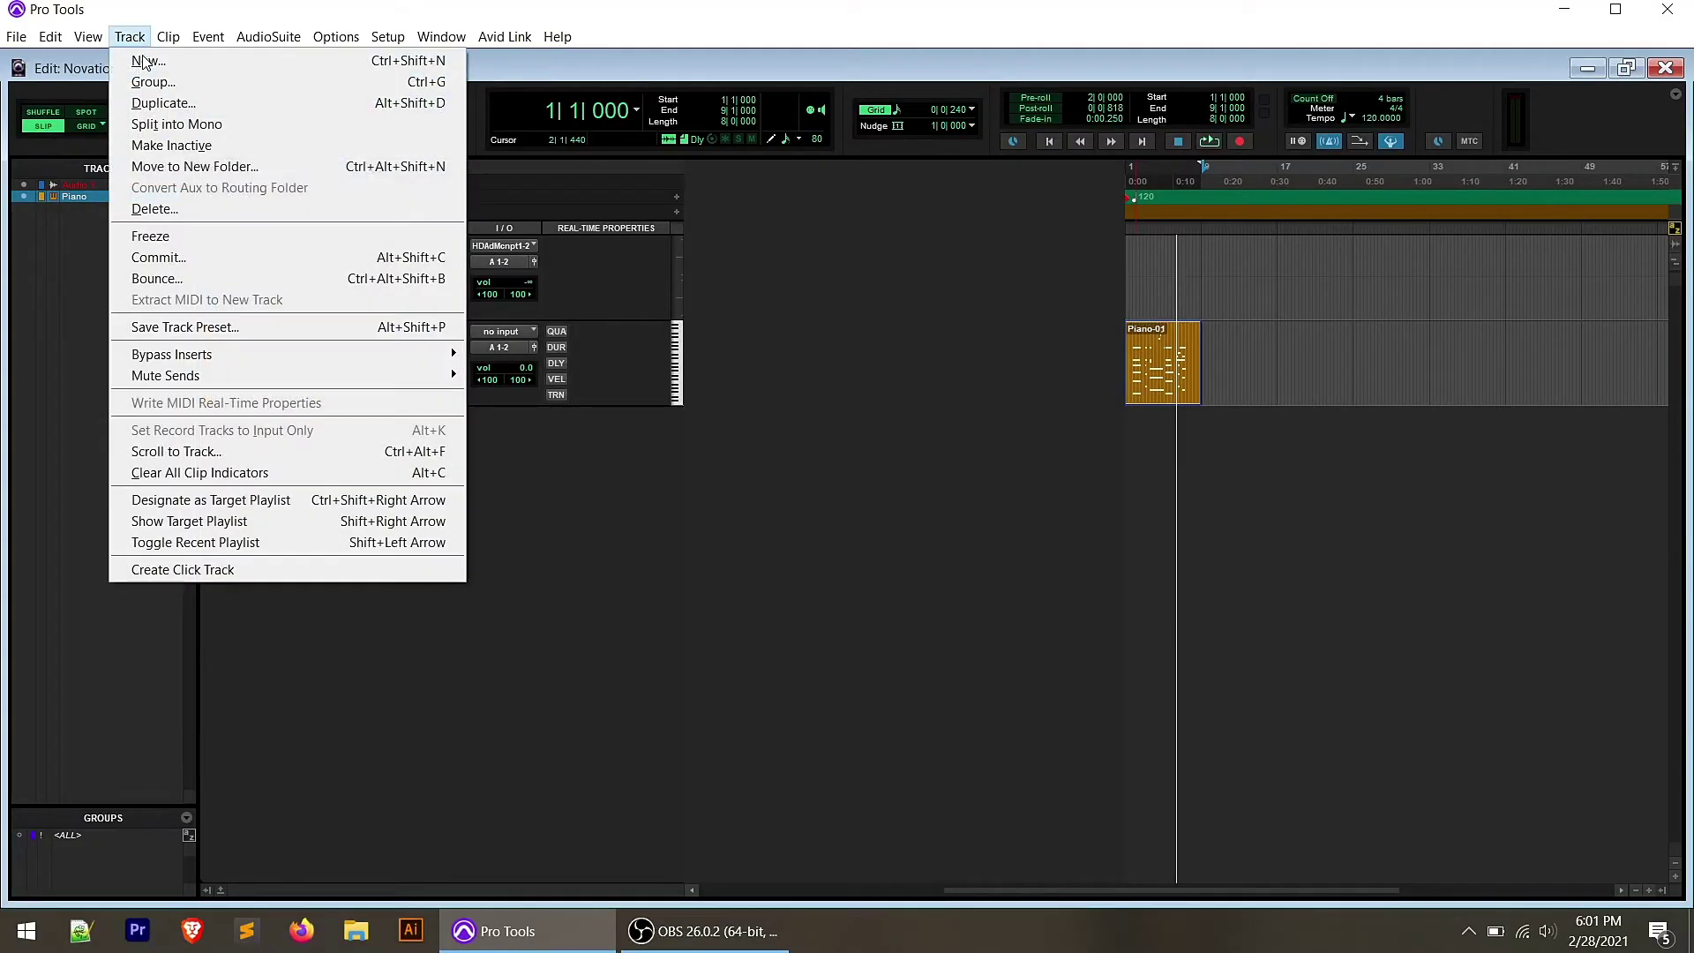
click(184, 61)
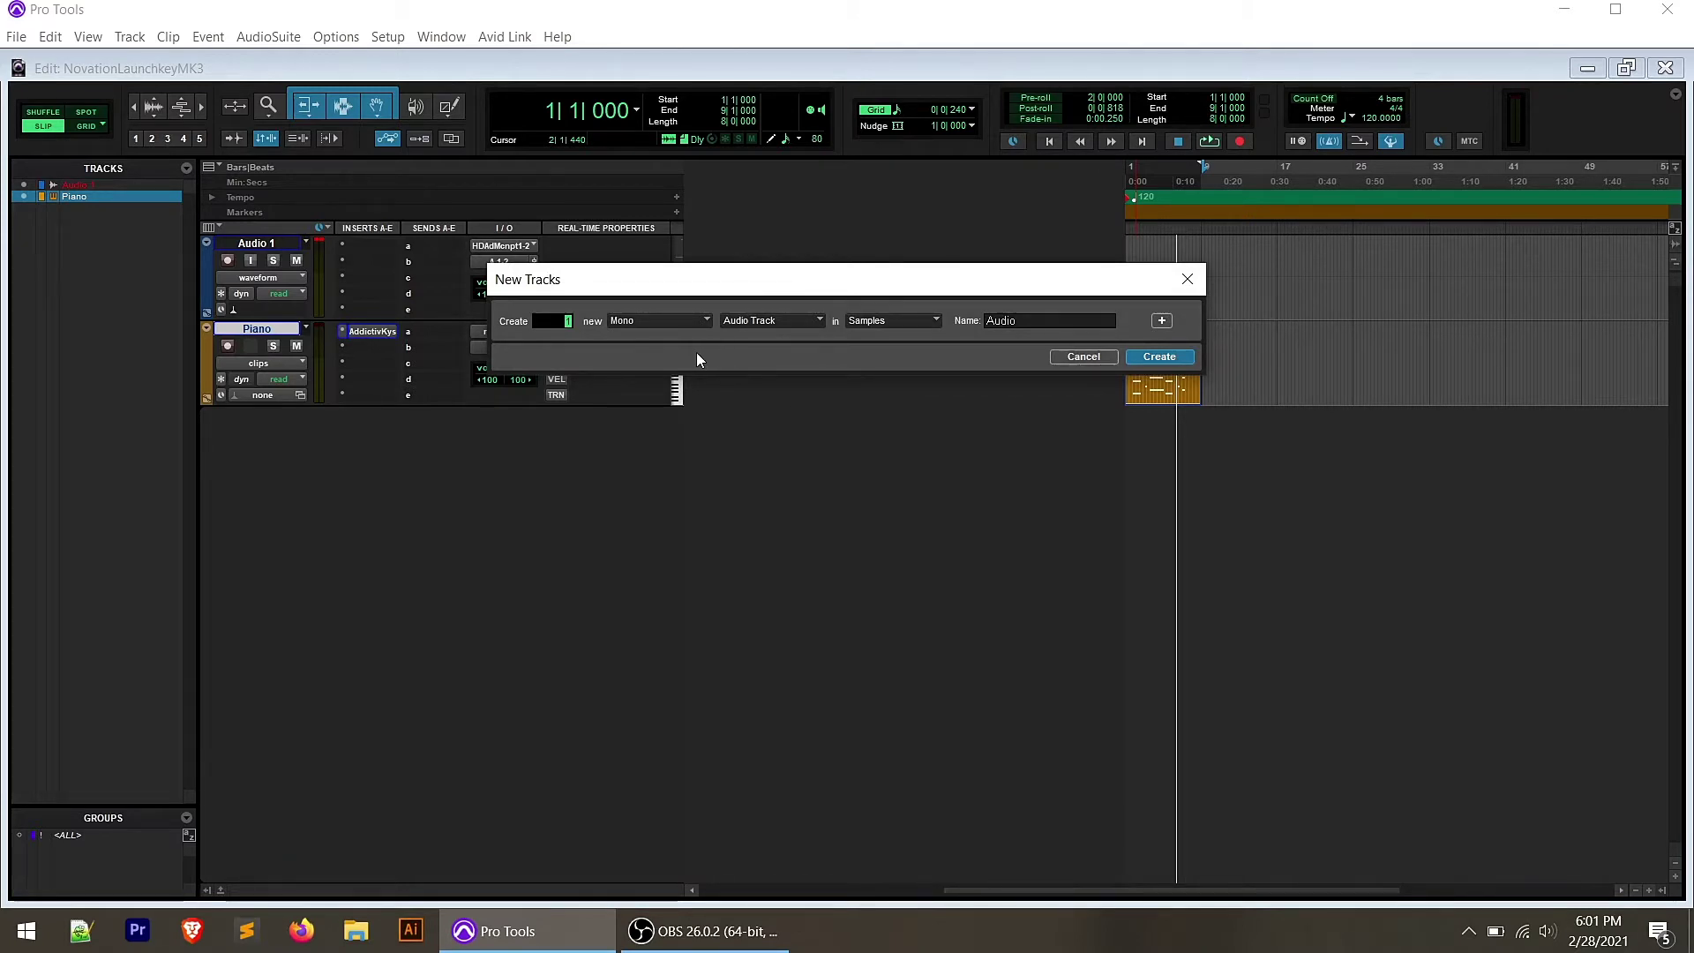
- Create a stereo audio track named 'Piano Audio'
click(659, 321)
click(682, 351)
key(Tab)
text(Piano)
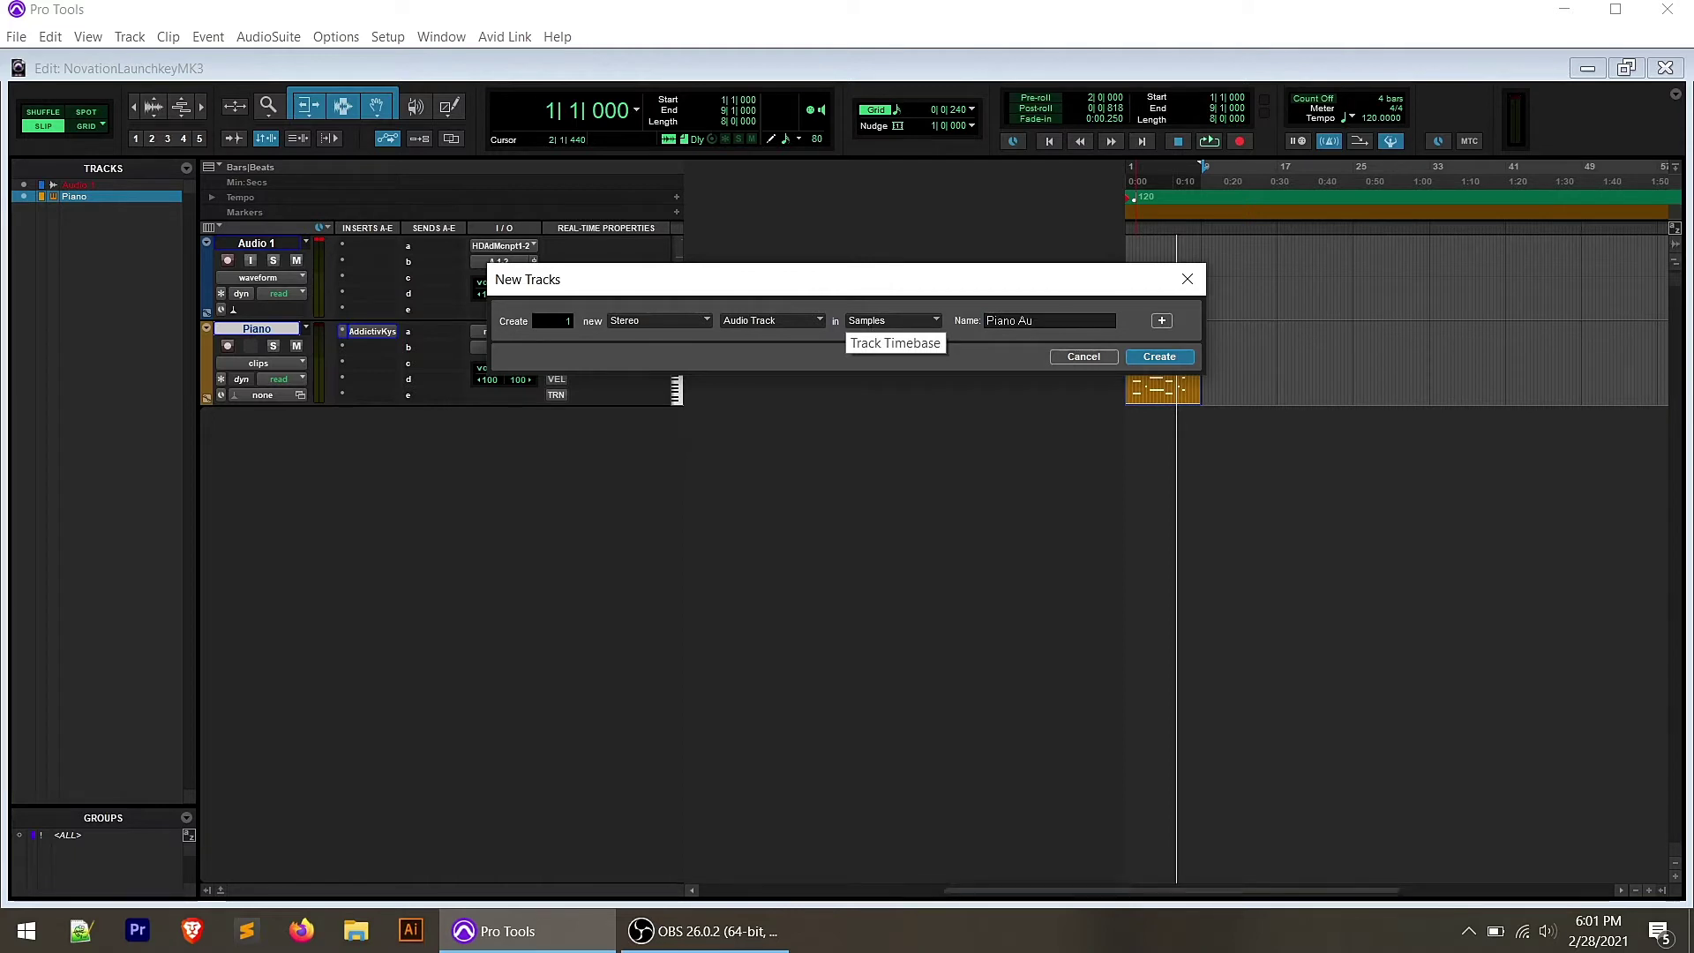
text( Audio)
key(Return)
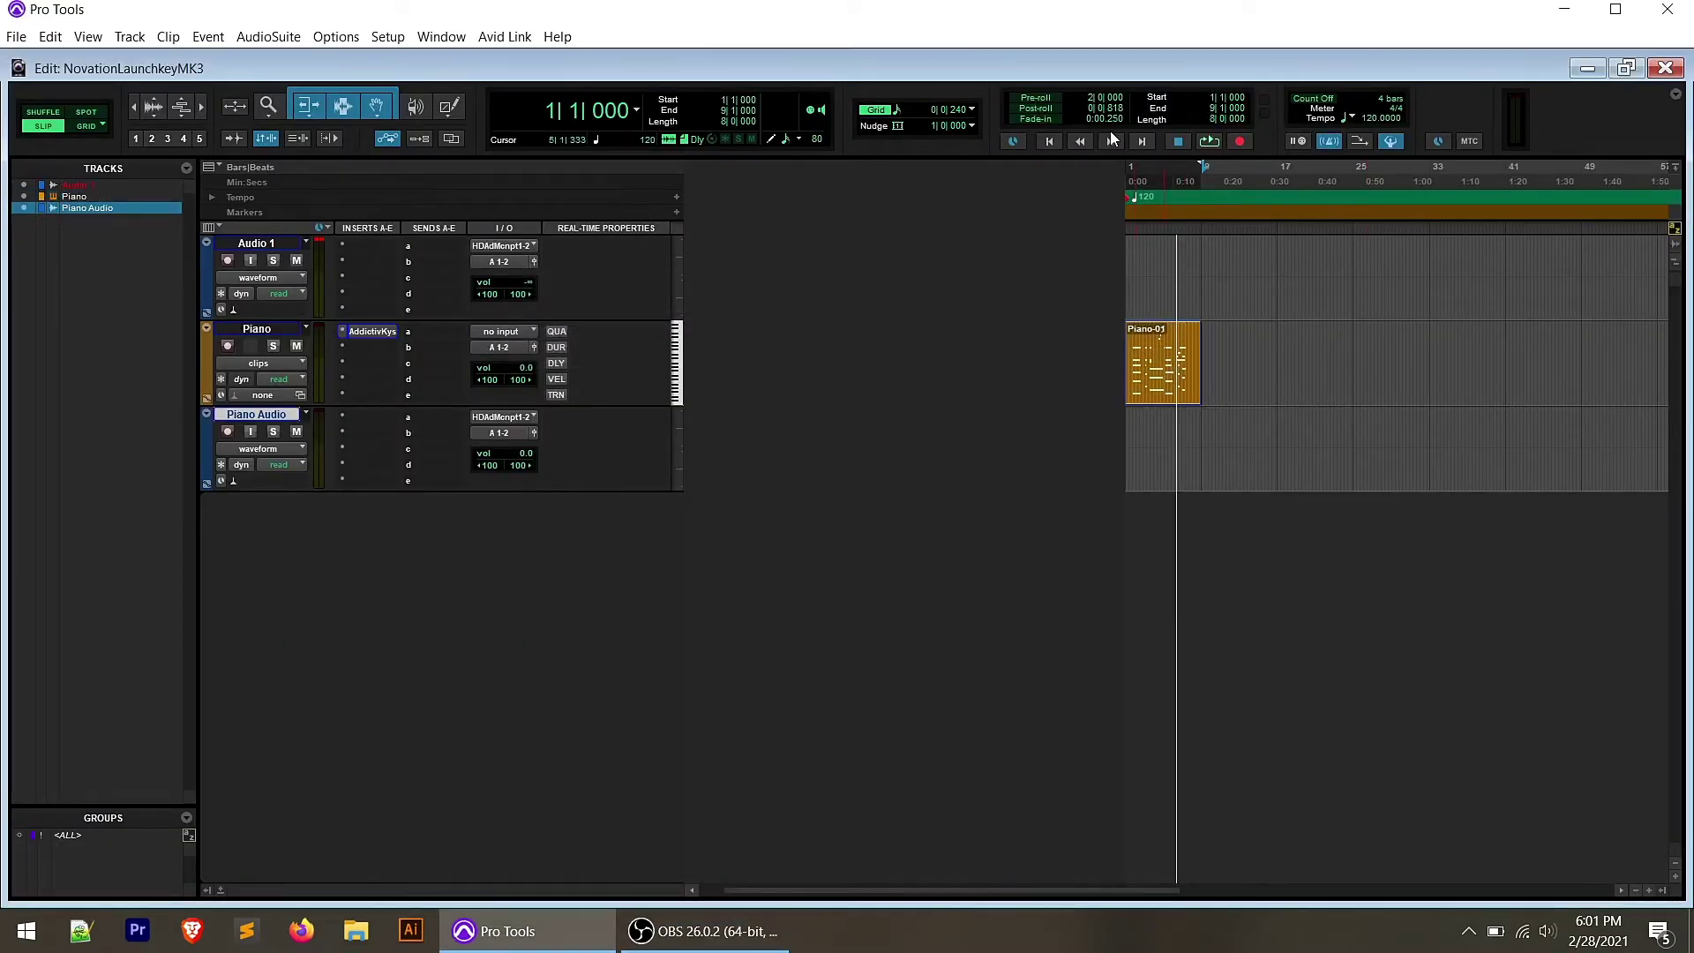
- Clear the timeline selection and select the Piano-01 MIDI clip
click(1049, 142)
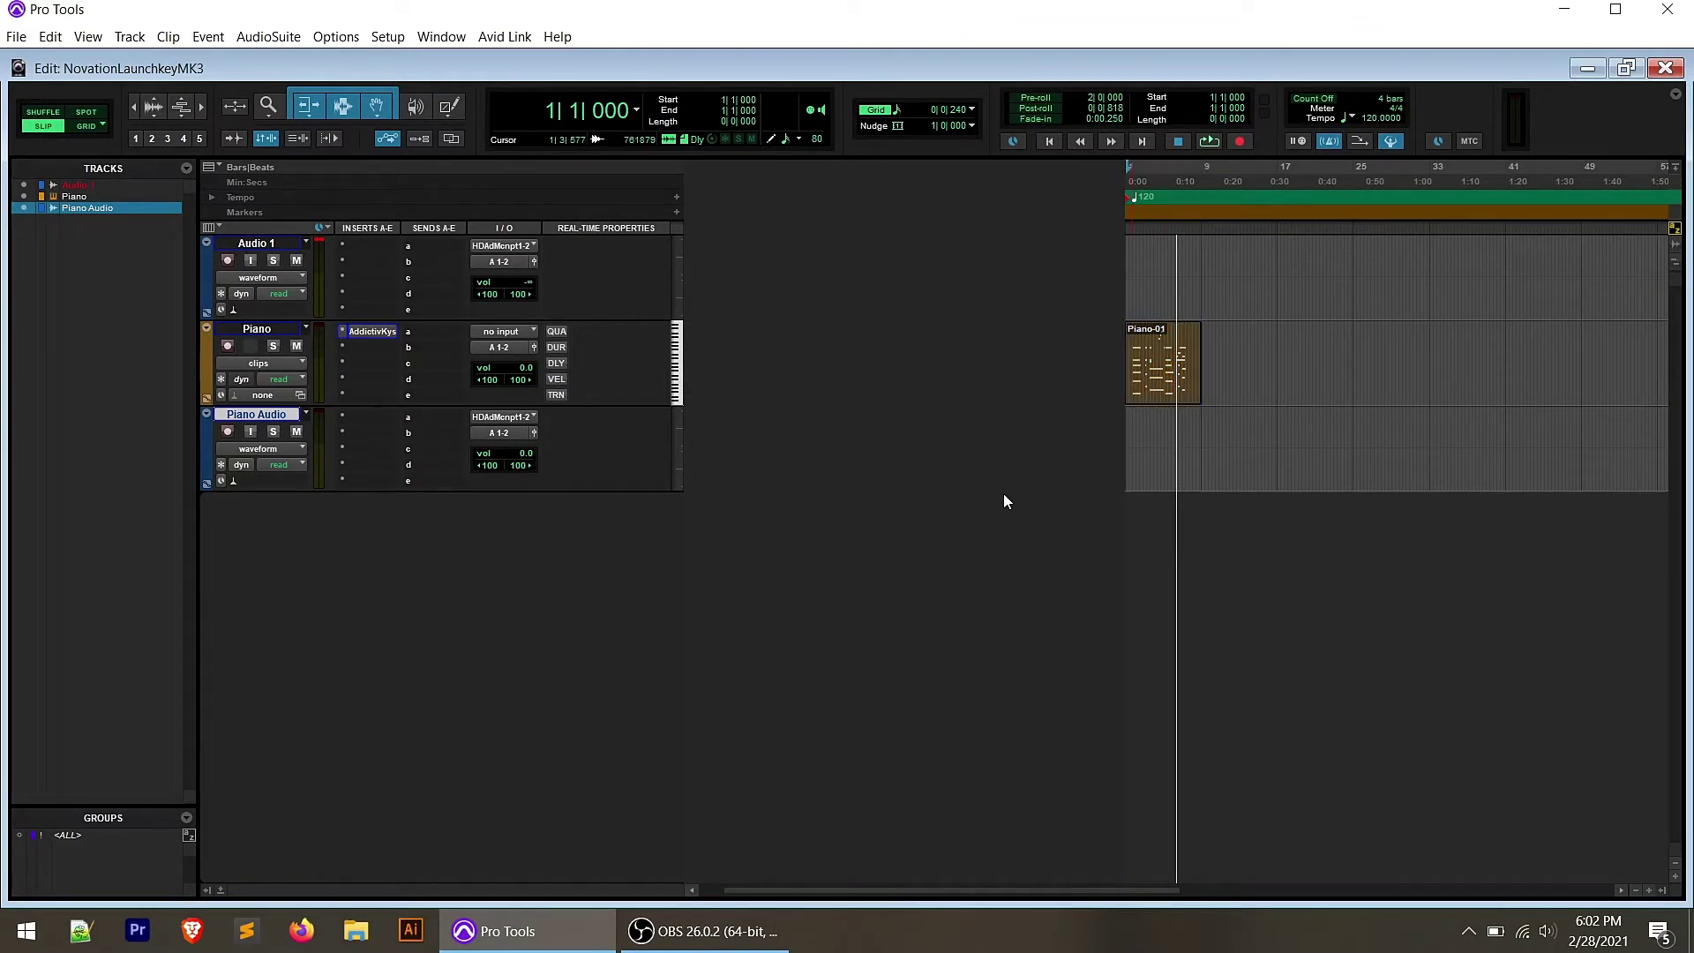
click(1145, 399)
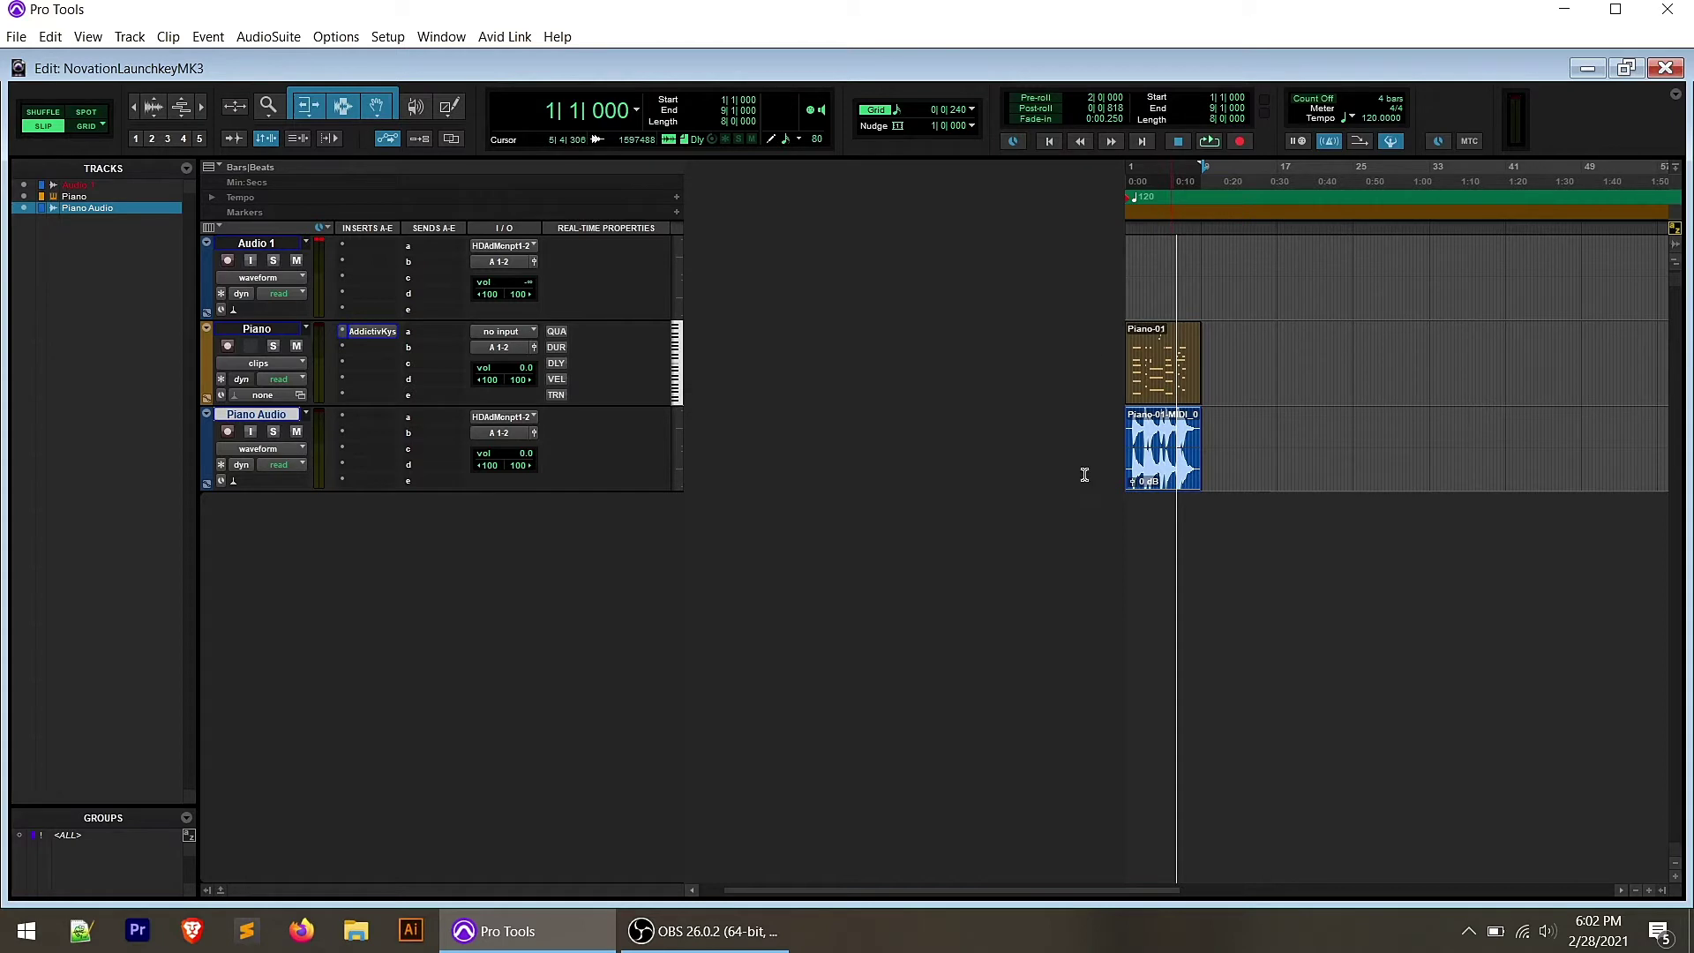
- Deselect the bounced clip, zoom in on both piano clips and start playback
click(1050, 142)
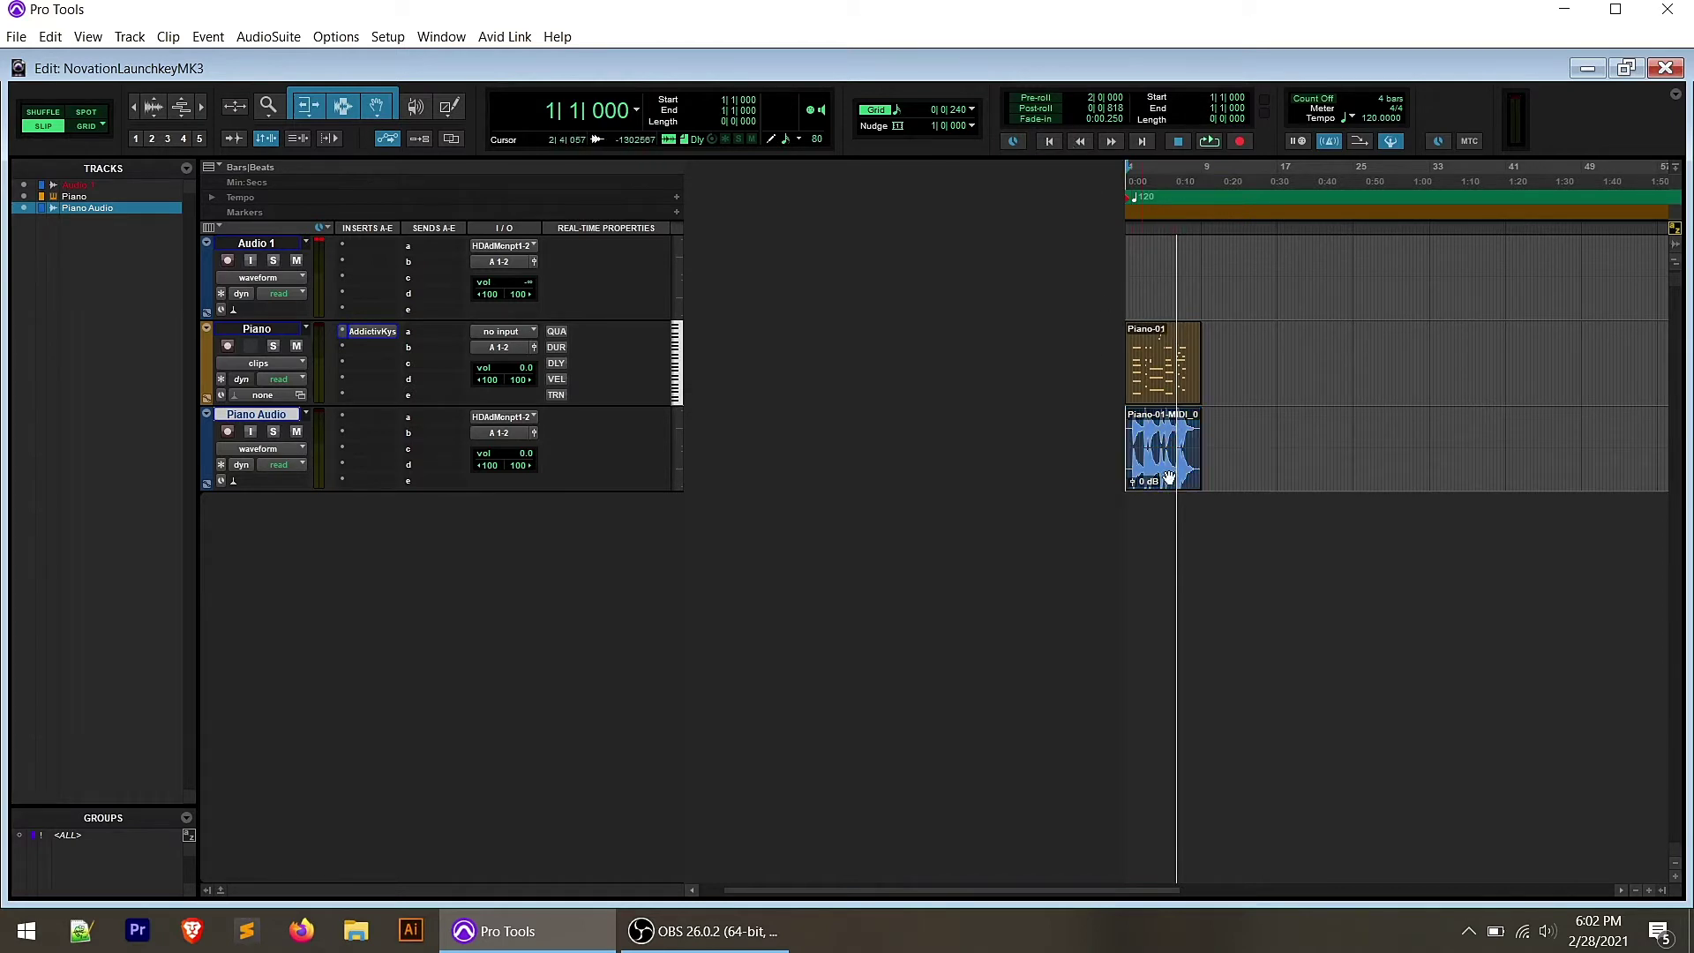
click(1653, 892)
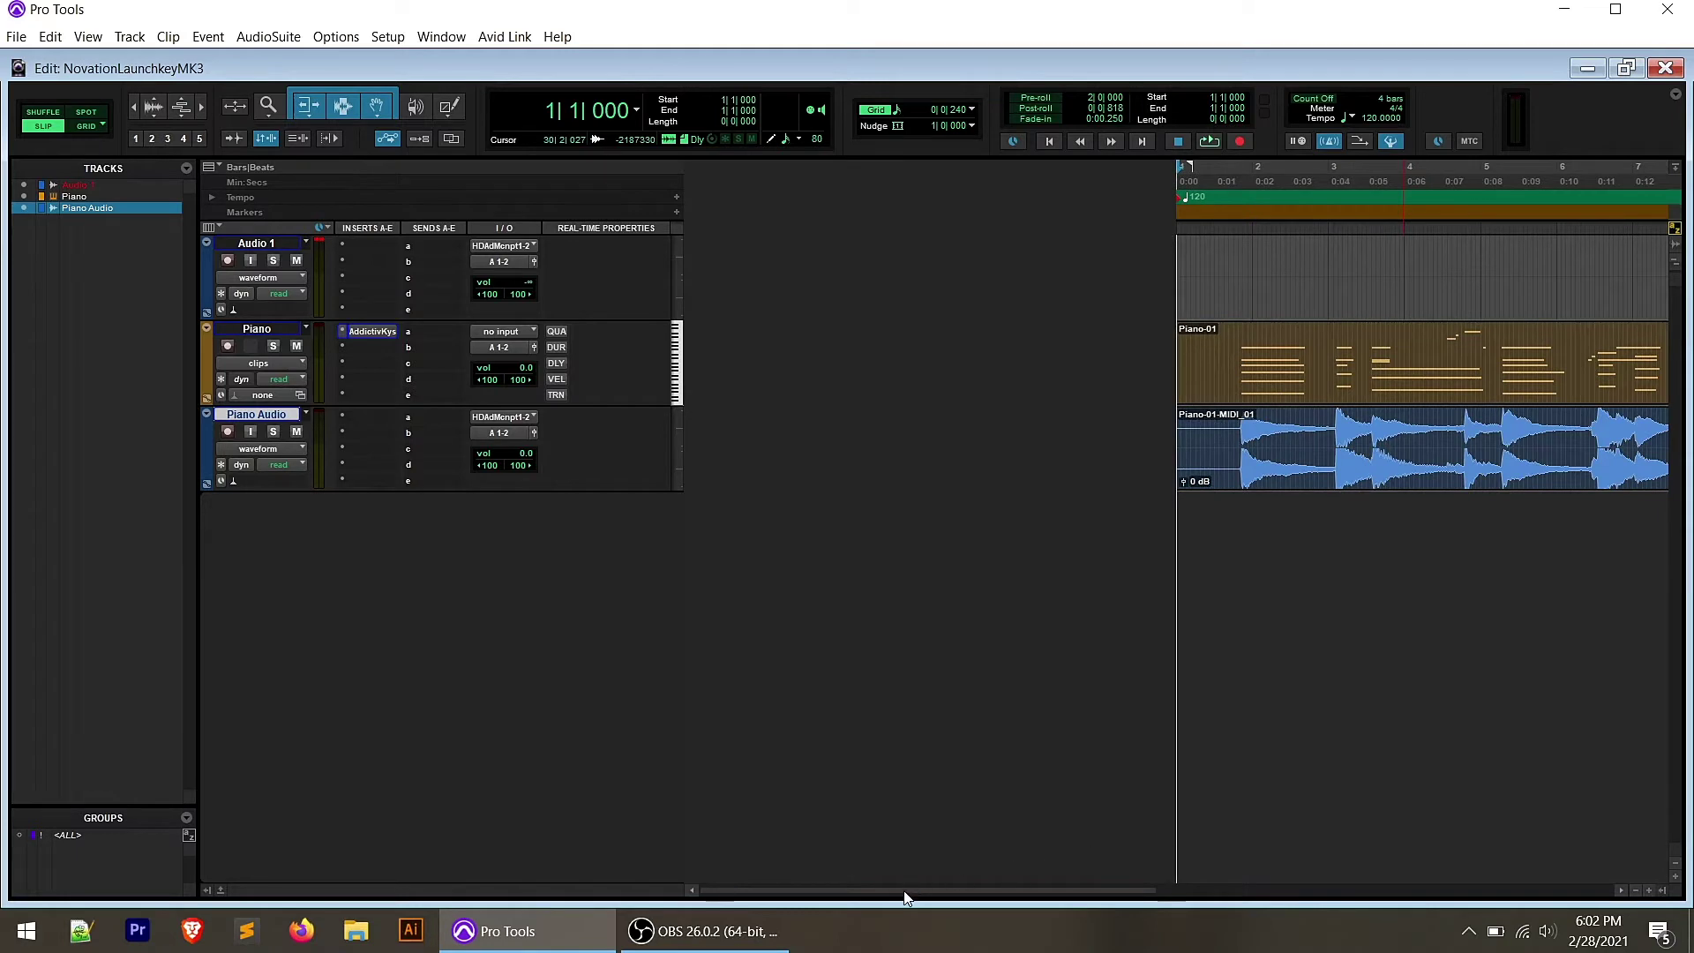
drag(904, 895, 1098, 896)
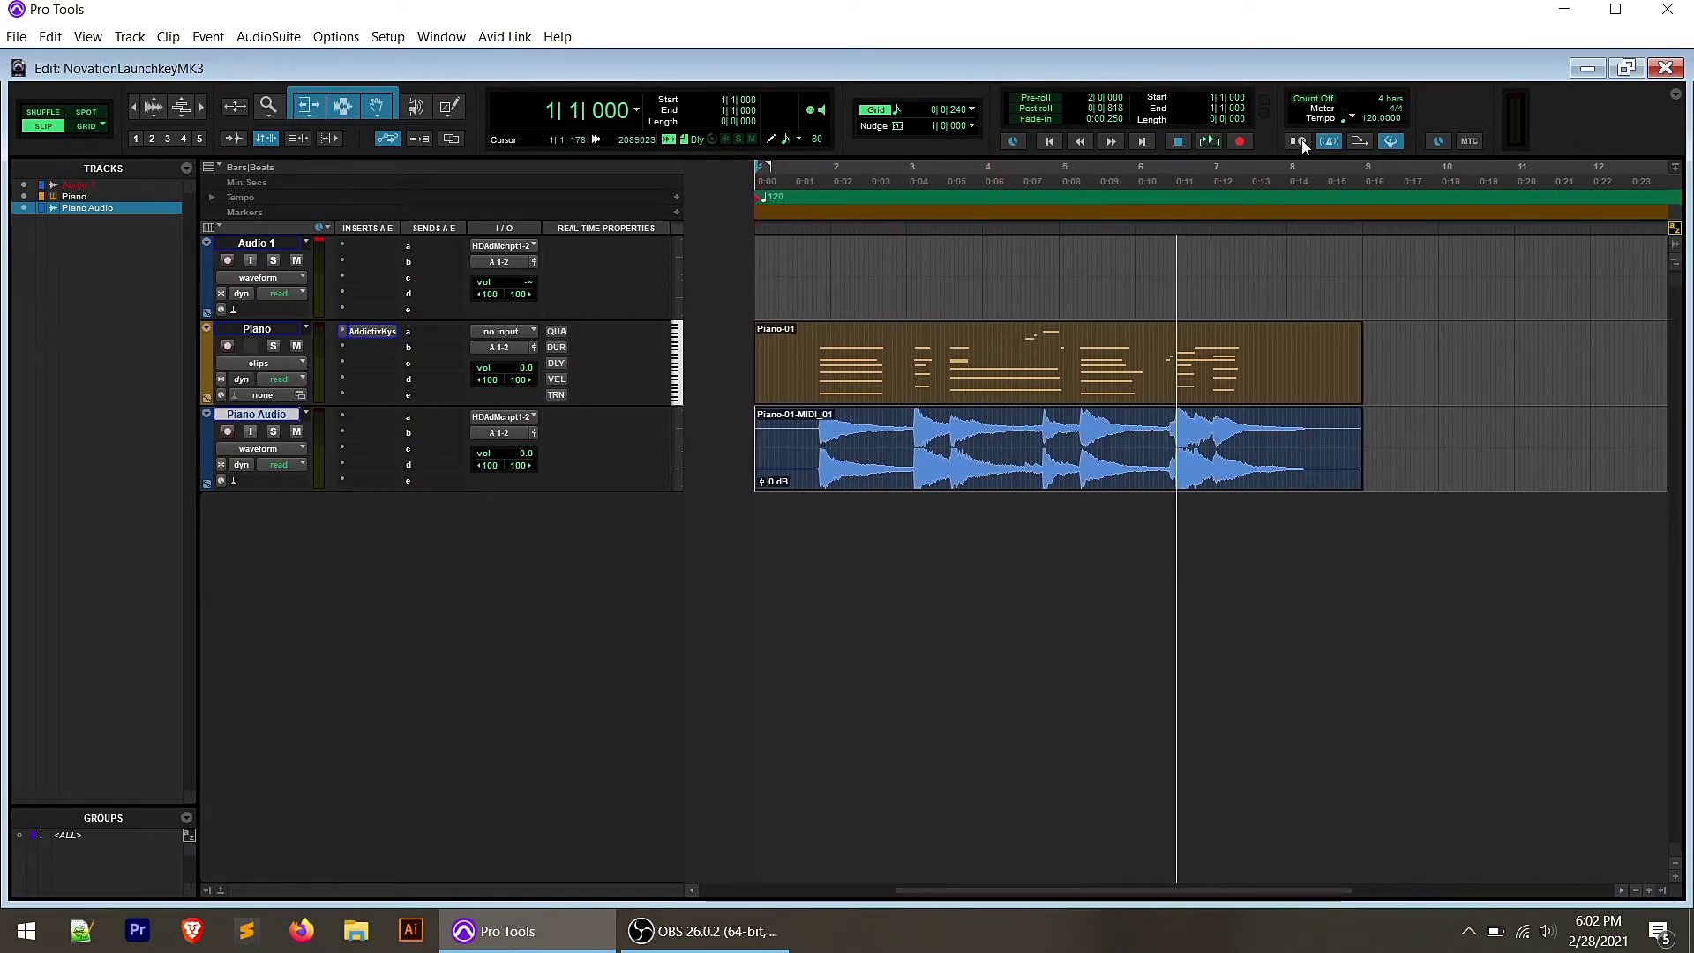
click(1209, 142)
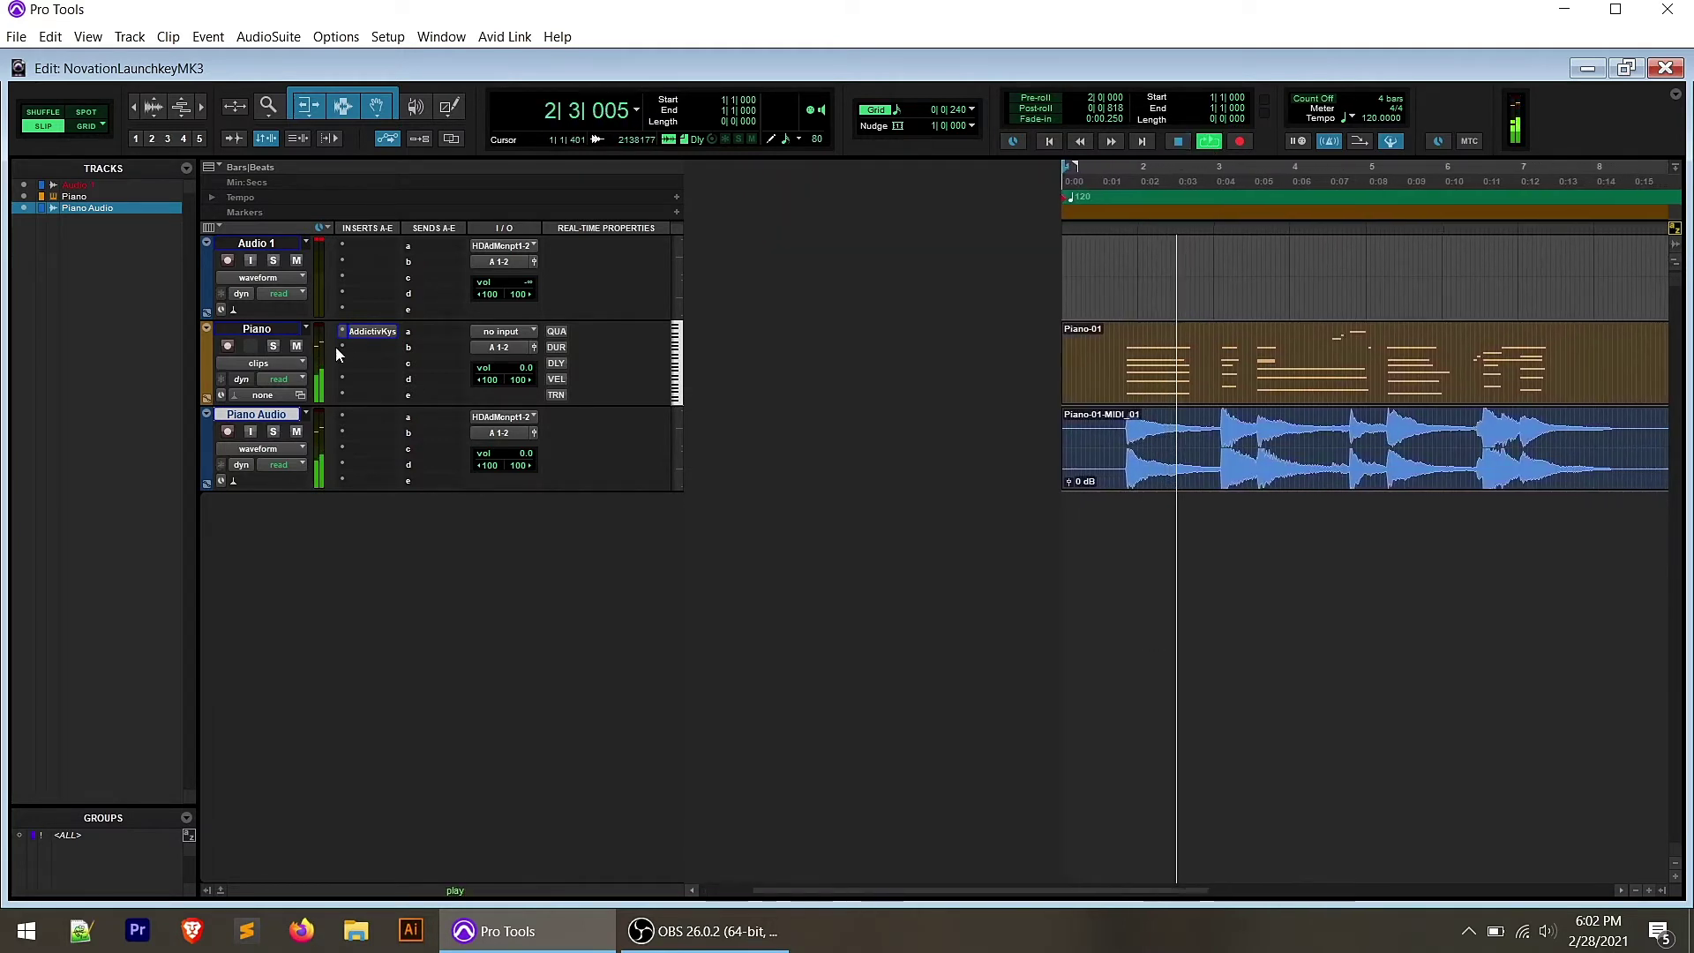
- Solo the Piano track, then move the solo to the Piano Audio track
click(274, 345)
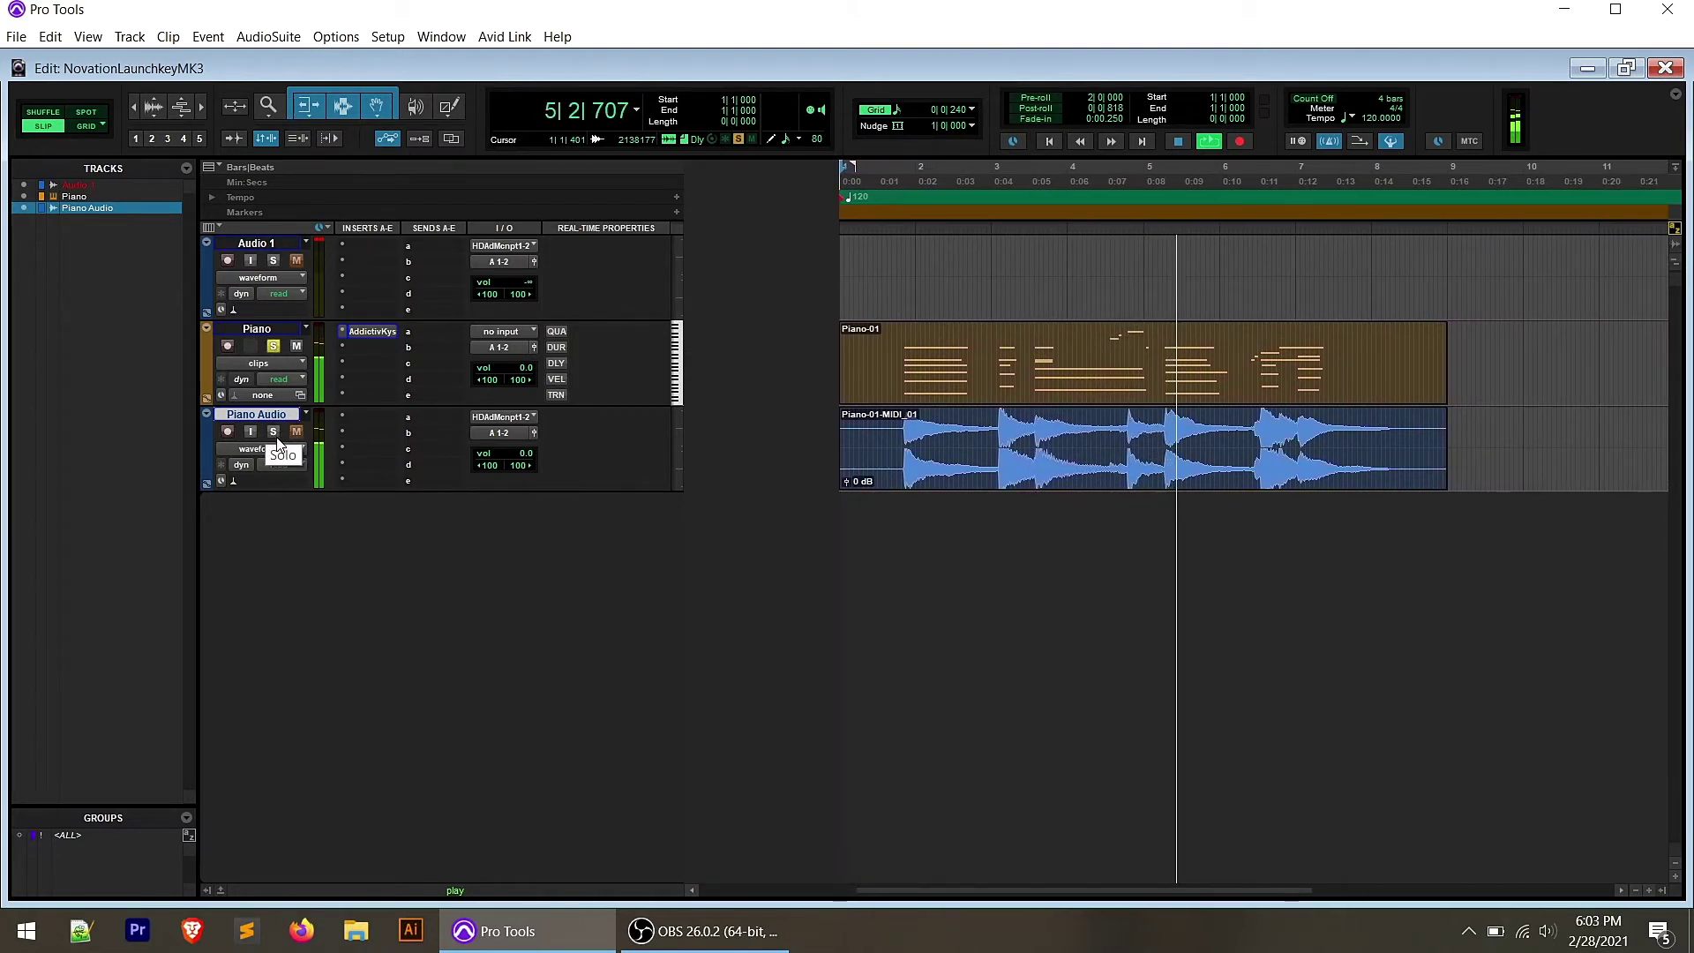
click(273, 346)
click(274, 432)
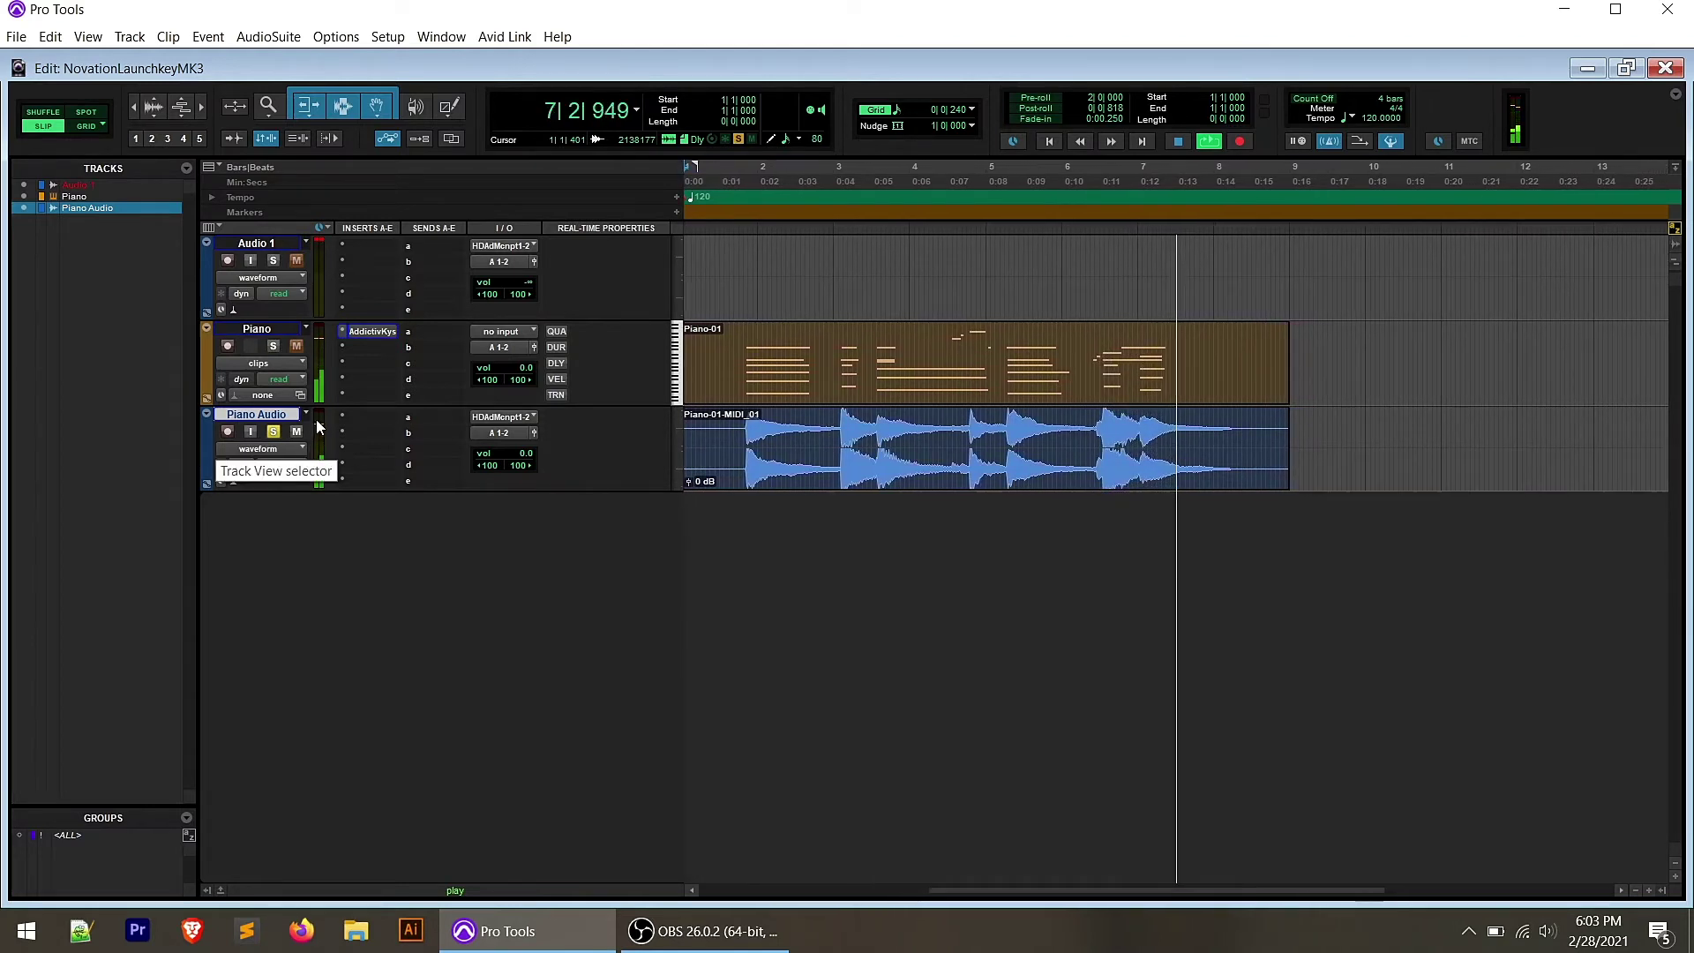
- Stop playback, return to the session start and mute the Piano instrument track
key(space)
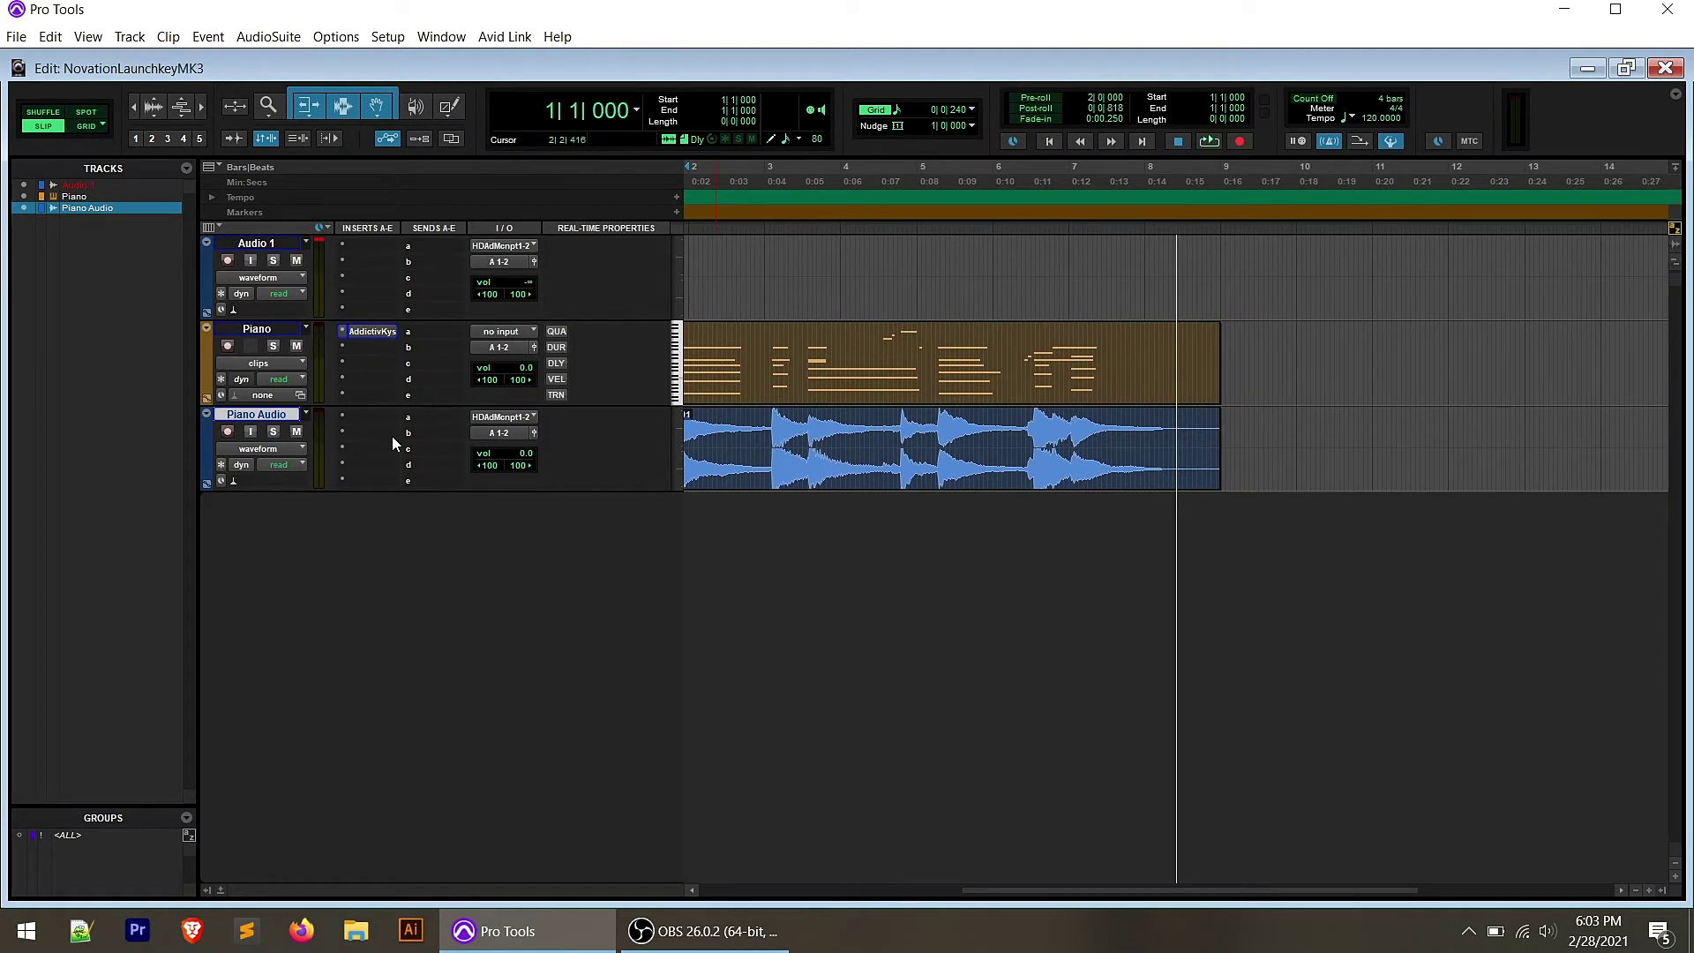
click(1050, 142)
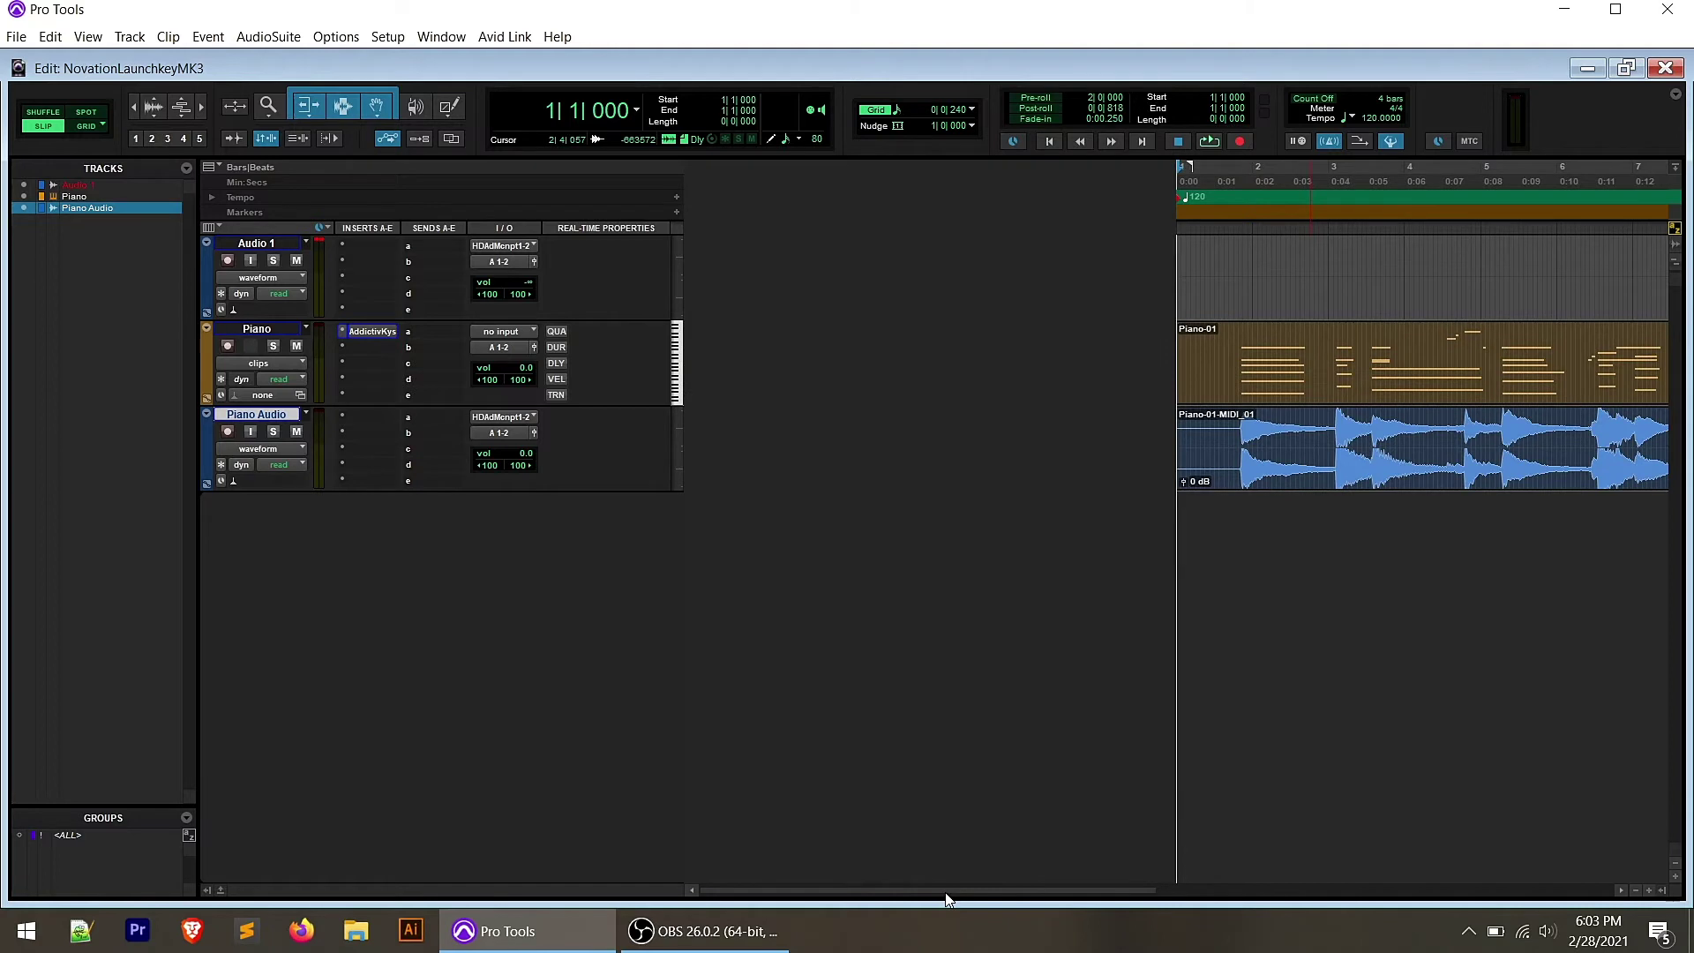
drag(945, 894, 1104, 911)
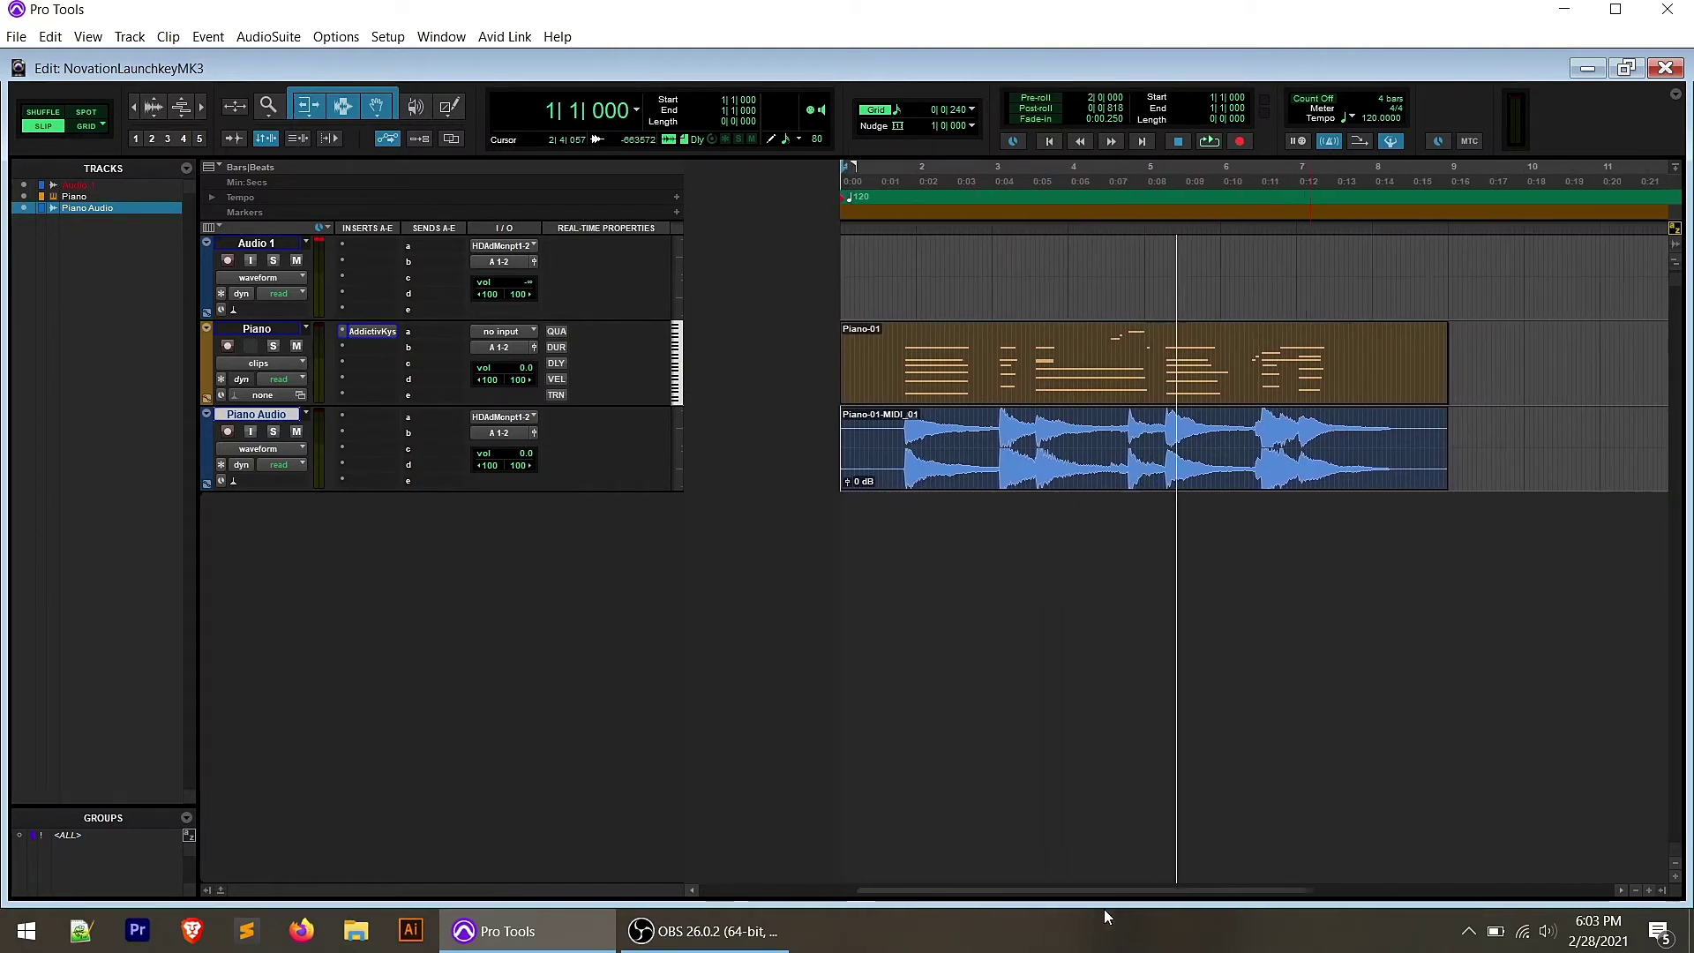
click(257, 328)
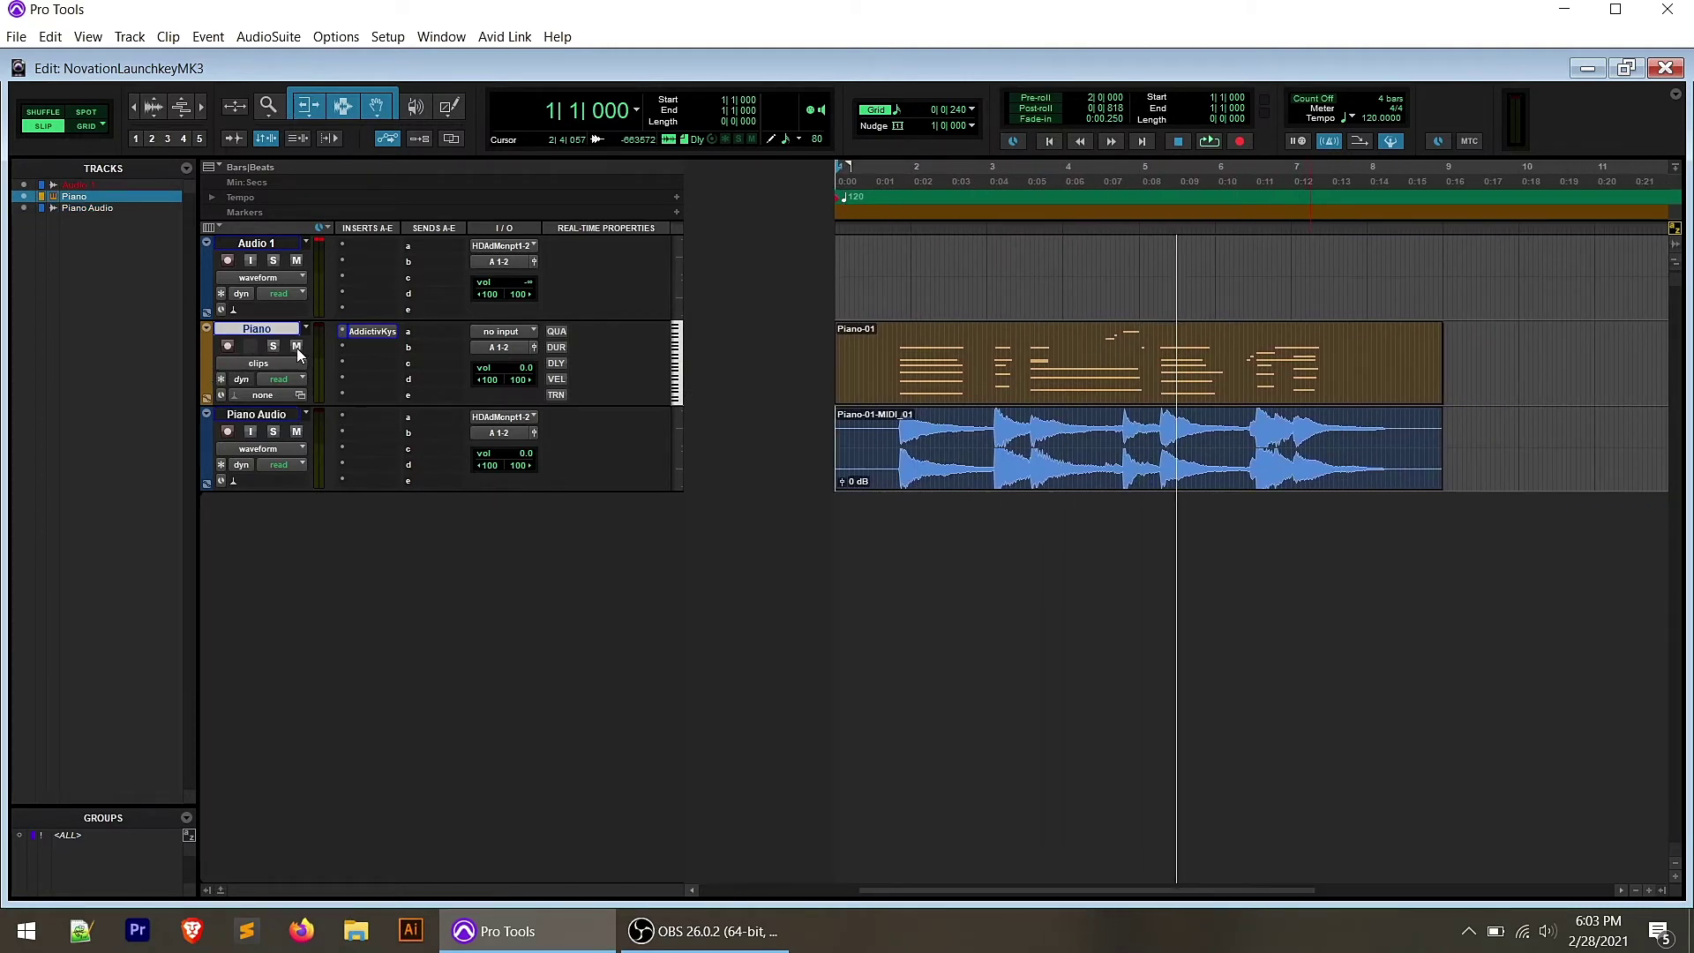